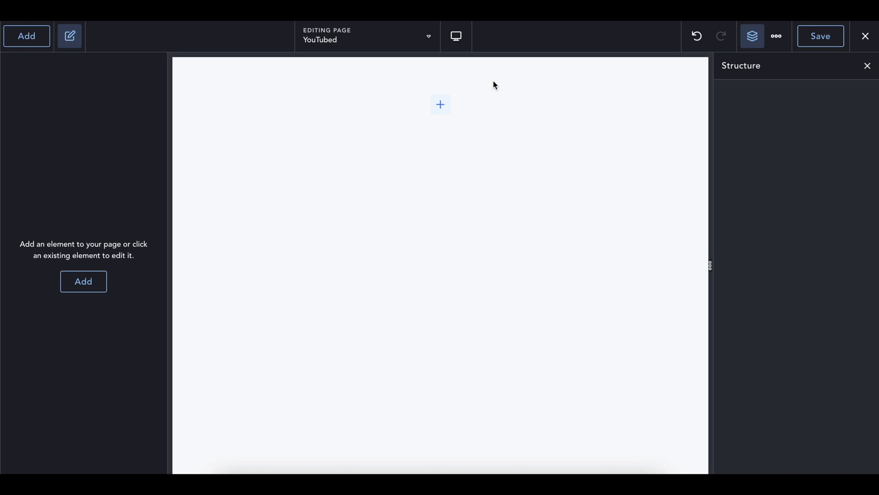
Step: Add a section to the empty page and set its background color to light purple #BAA6ECFF
left_click(442, 105)
left_click(118, 196)
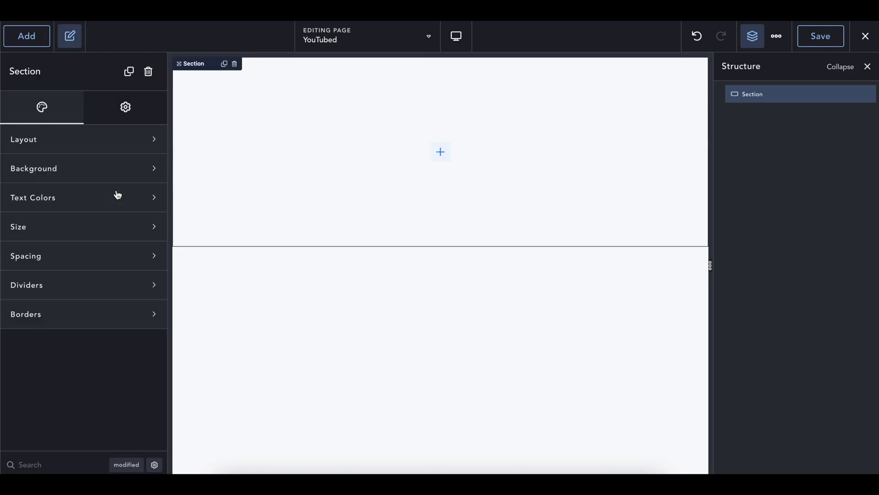
left_click(92, 168)
left_click(140, 204)
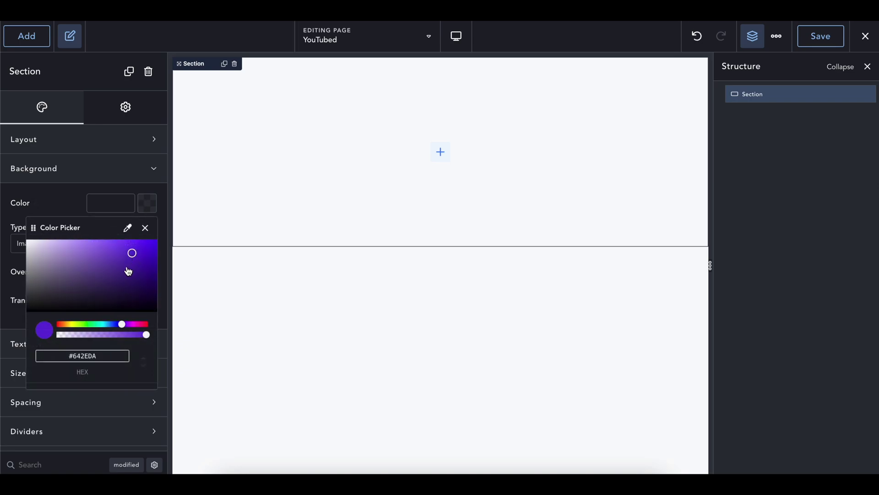
left_click_drag(123, 272, 67, 249)
left_click(344, 147)
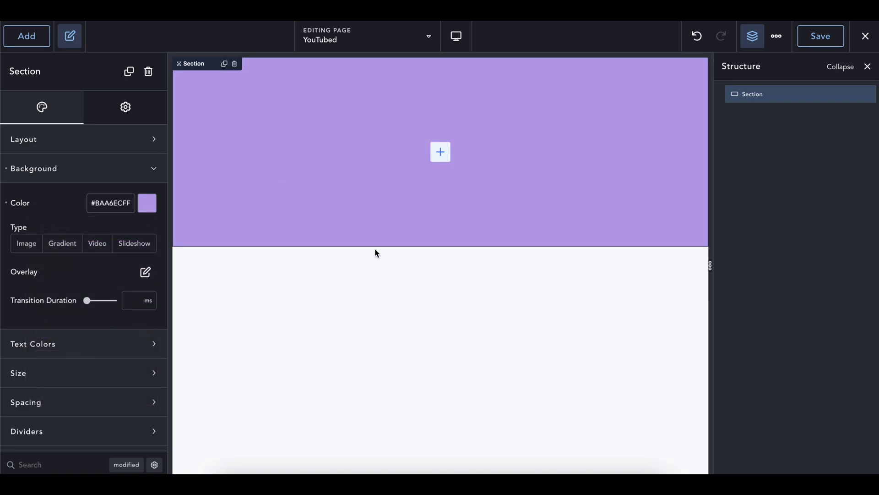
Step: Add a Header Builder element to the page and move it above the purple section
left_click(28, 37)
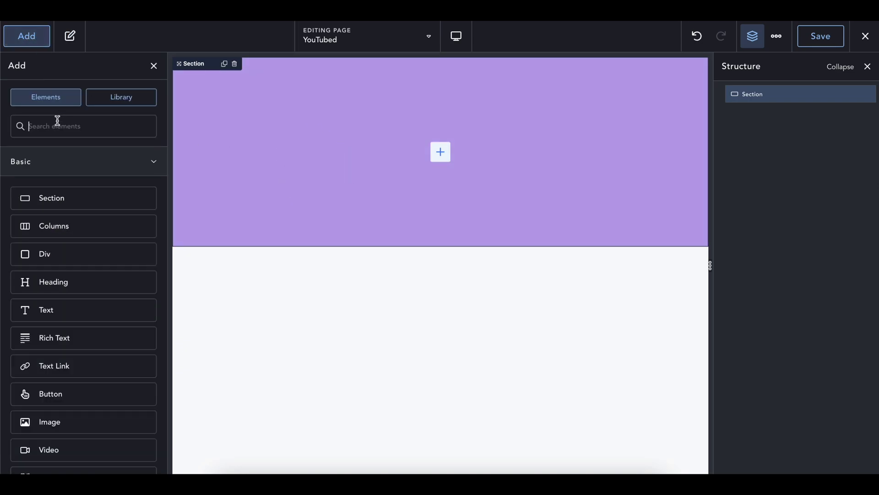
type("head")
left_click(54, 197)
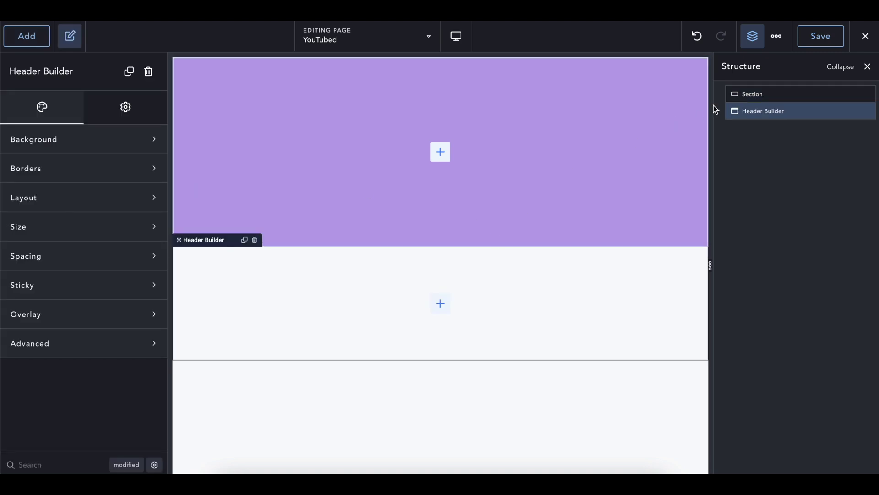
left_click_drag(717, 110, 742, 94)
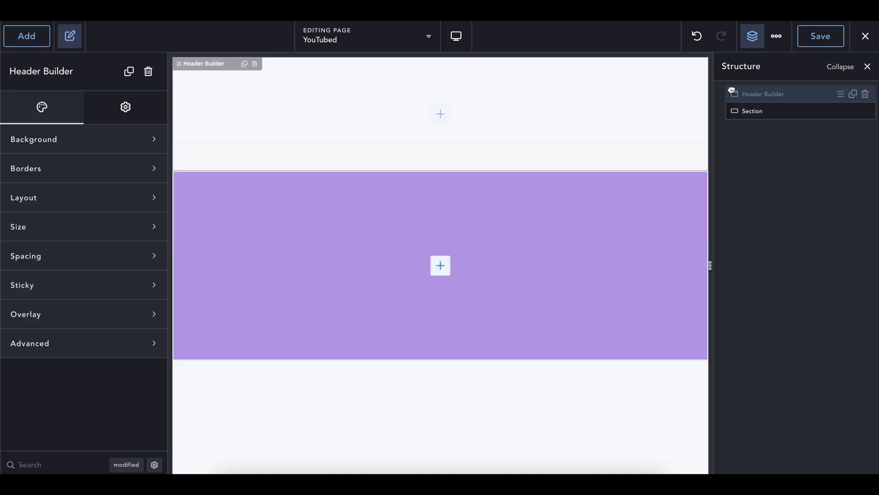
Step: Enable the sticky option for the Header Builder
left_click(578, 221)
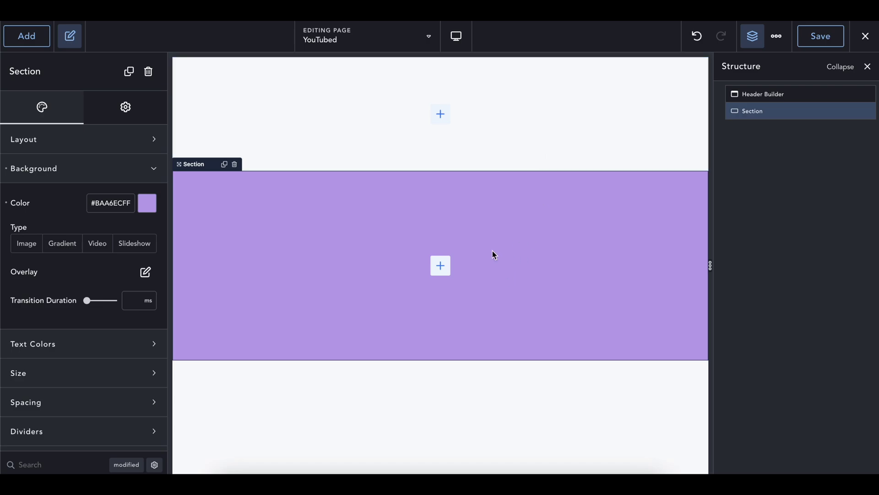
left_click(524, 123)
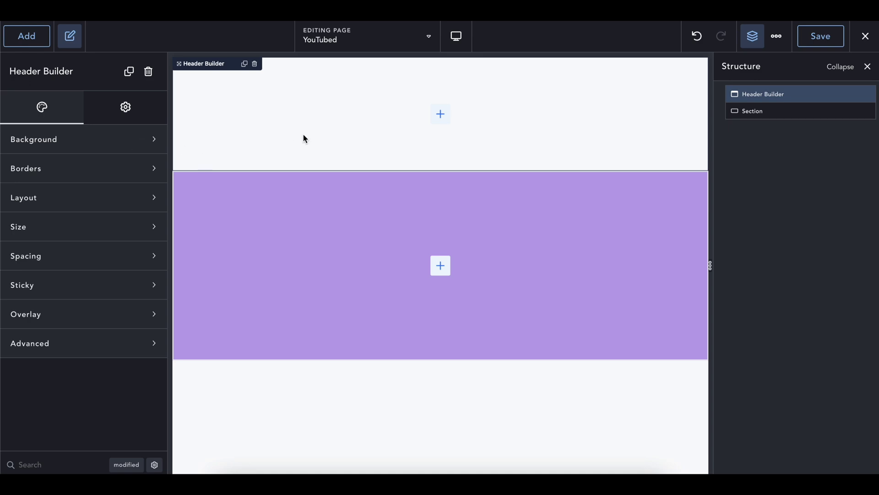
left_click(131, 289)
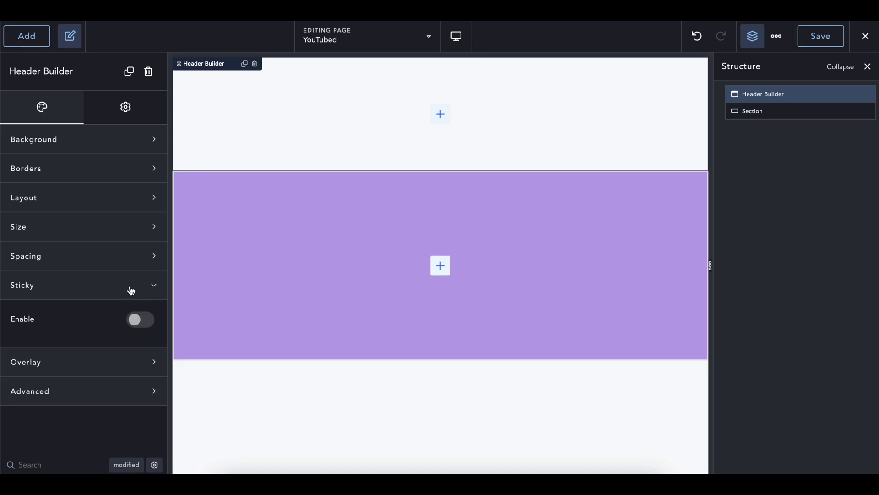
left_click(139, 319)
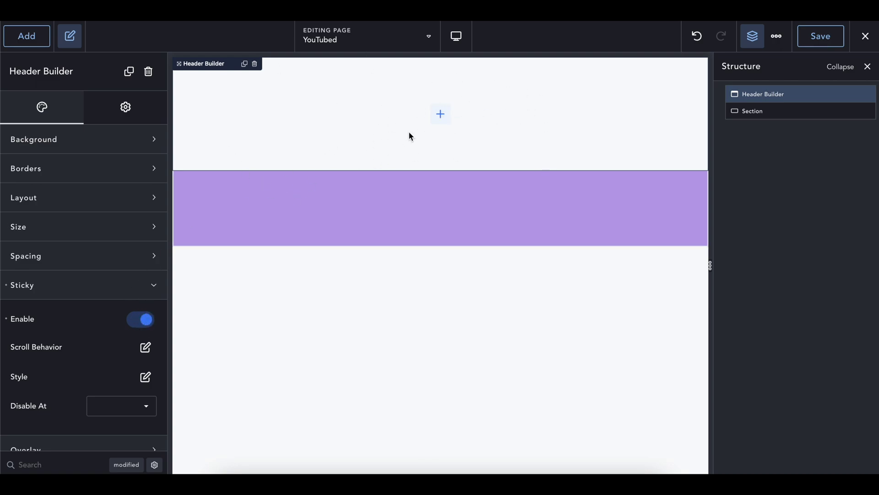
Step: Give the purple section a custom height of 2000 px
left_click(428, 217)
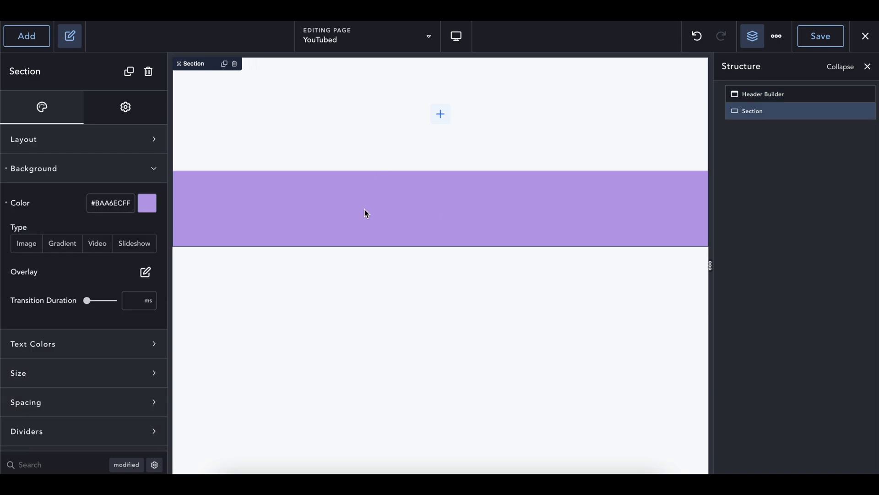
left_click(75, 376)
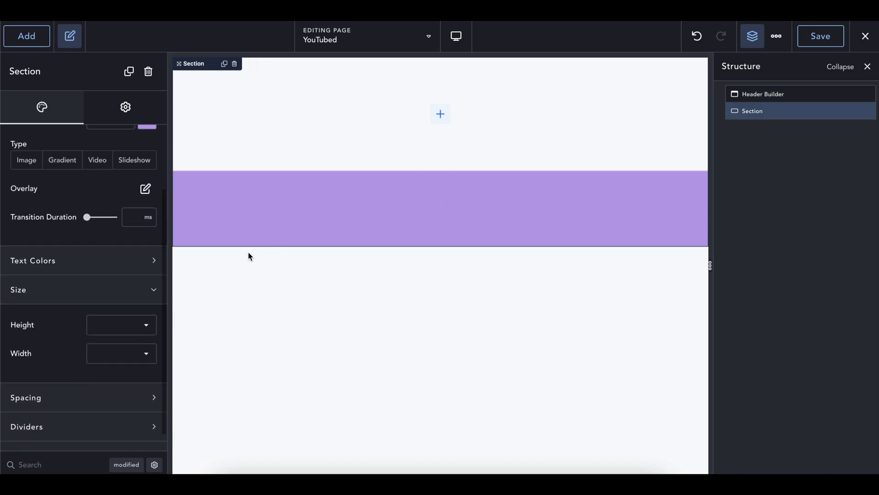
left_click(139, 326)
left_click(122, 376)
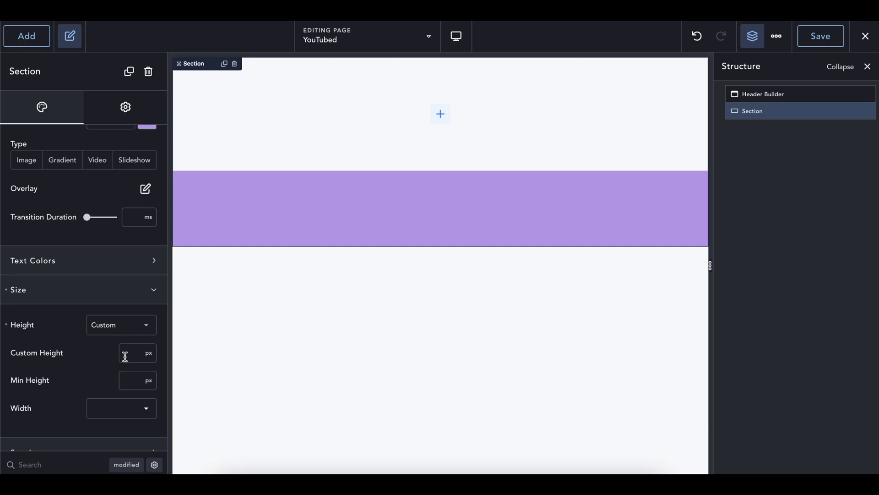
left_click(125, 357)
type("2000")
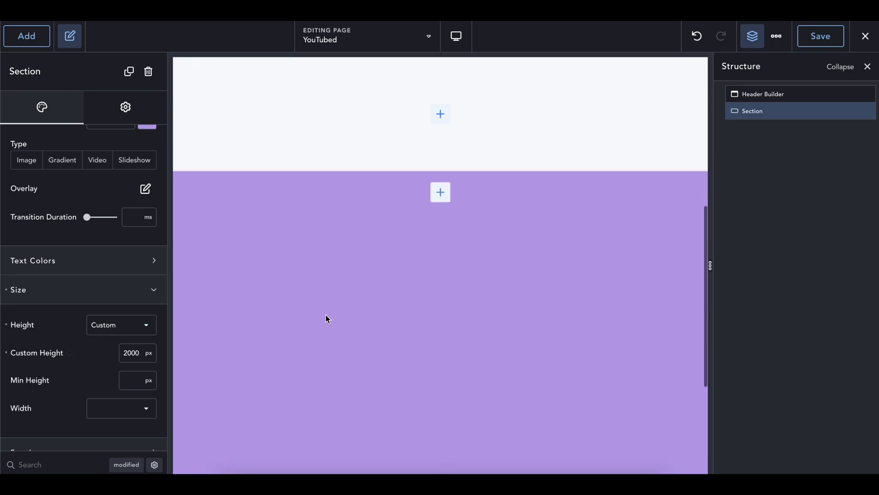
Step: Insert a heading inside the Header Builder and change its text to "logo goes here"
left_click(375, 151)
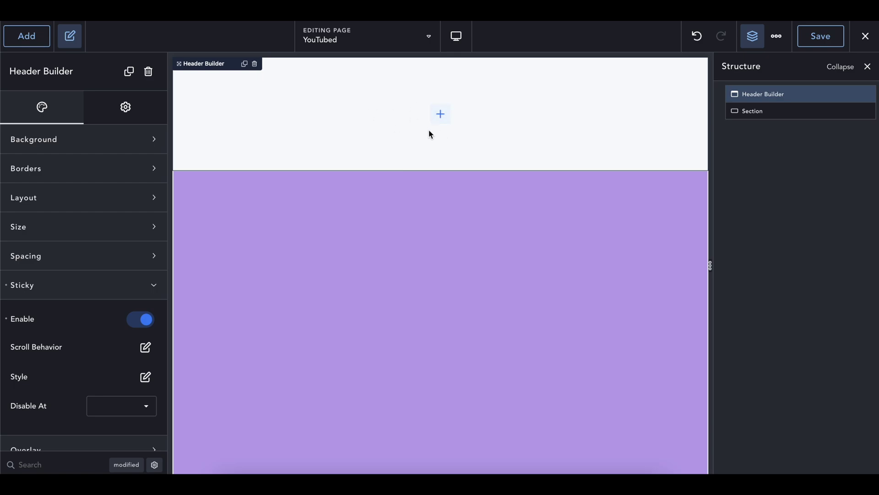
left_click(440, 114)
left_click(79, 123)
type("head")
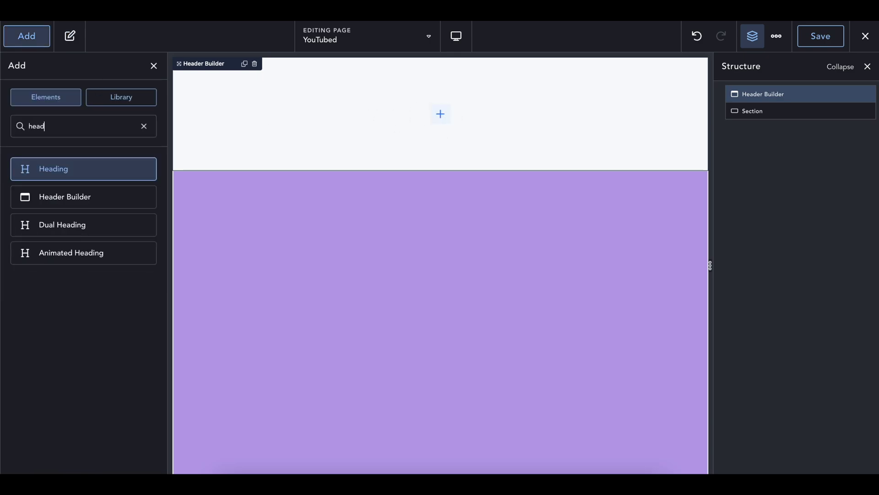
left_click(58, 170)
triple_click(320, 82)
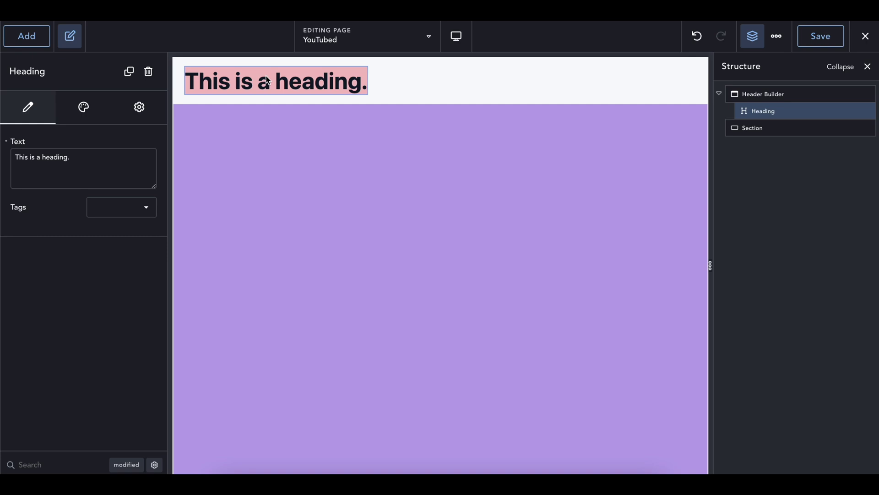
type("logo goes here")
Step: Add a Menu Builder element to the header beside the logo heading
left_click(369, 87)
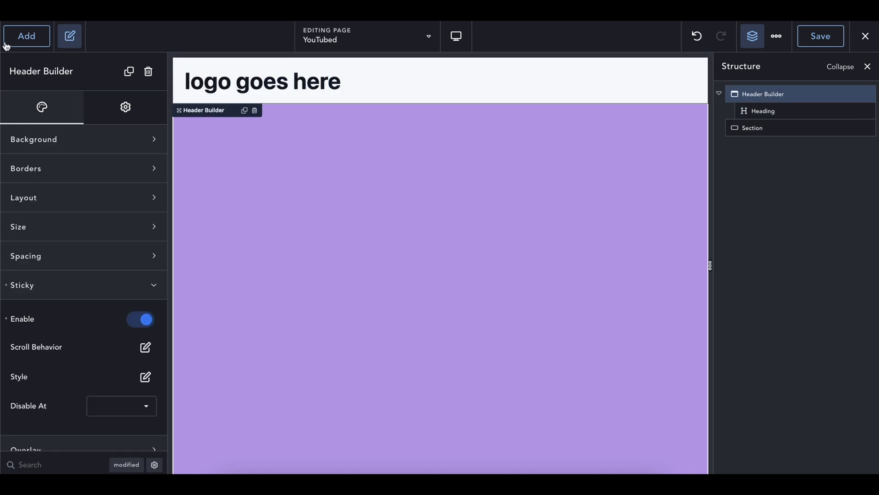
left_click(19, 37)
type("menu")
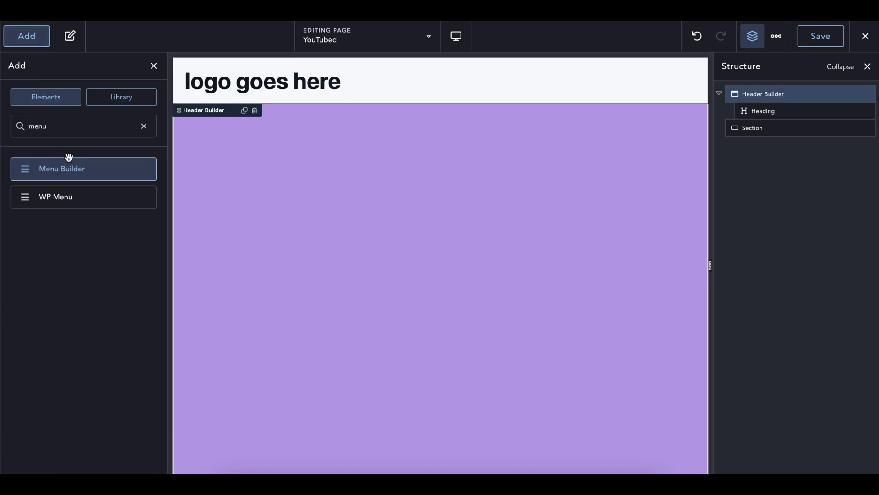
left_click(68, 159)
left_click(411, 70)
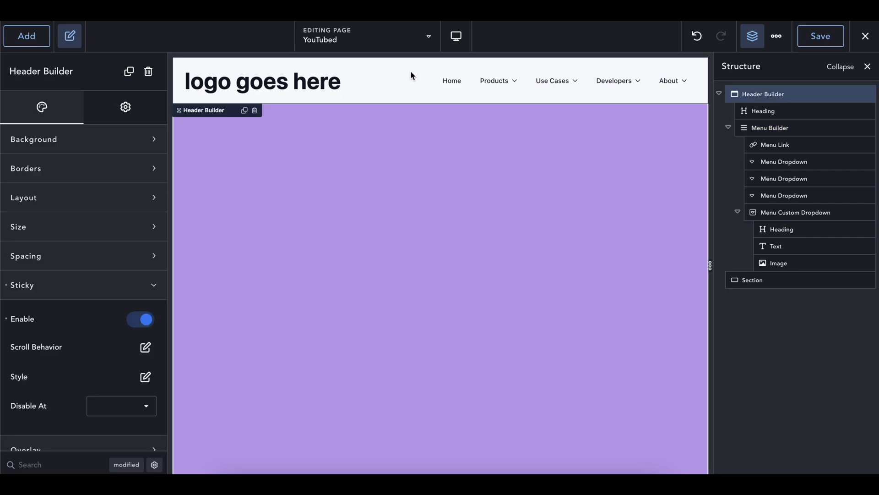
Step: Examine in the builder how the sticky header behaves while the page scrolls down and up
scroll(424, 170, "down", 5)
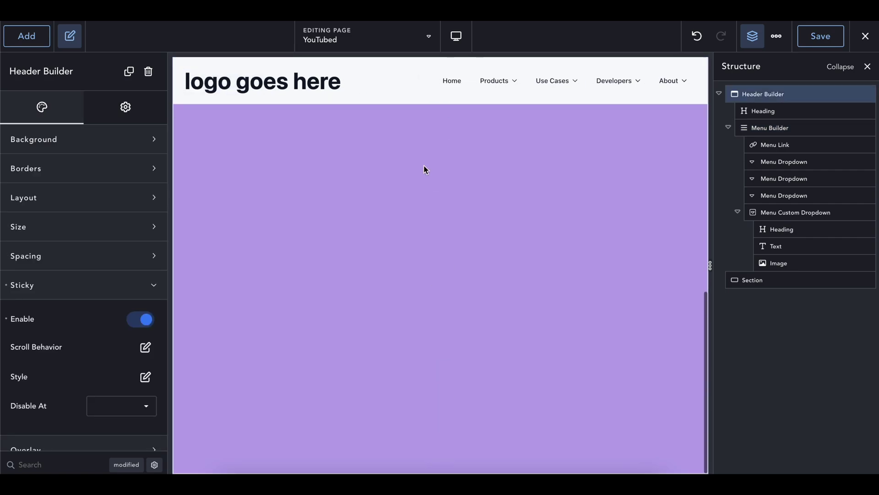
scroll(426, 170, "up", 6)
scroll(426, 170, "down", 5)
scroll(426, 170, "up", 5)
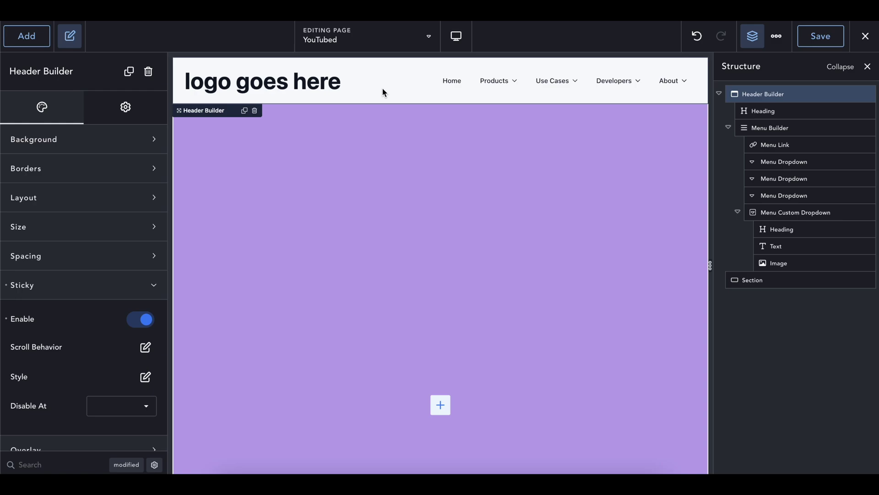
scroll(400, 73, "down", 4)
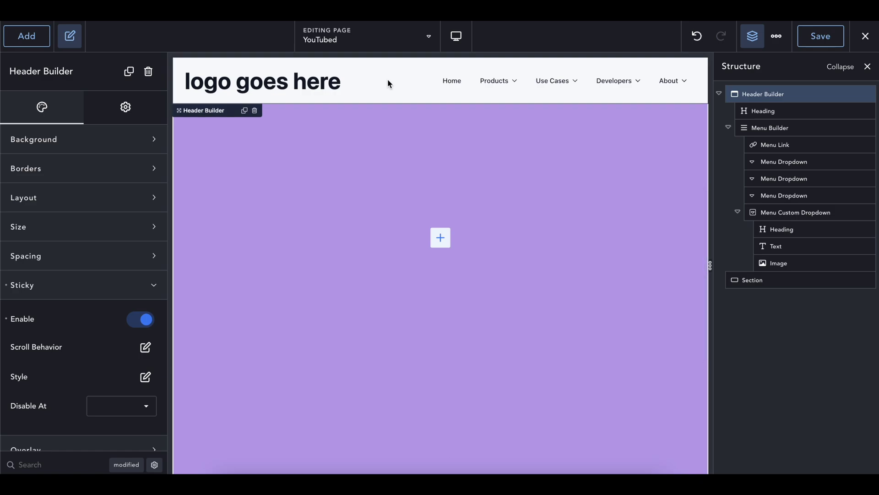
scroll(387, 78, "down", 4)
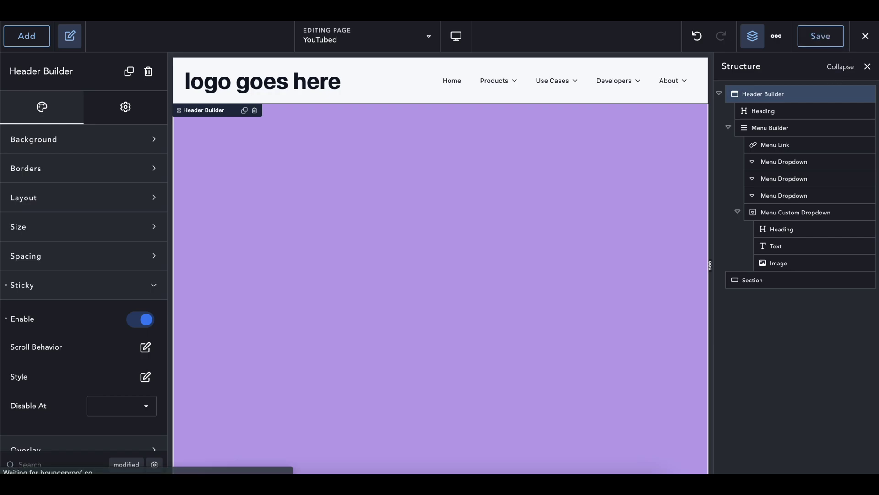
Step: Switch to the published page, reload it and check the sticky header's behavior while scrolling
key("ctrl+Tab")
key("super+r")
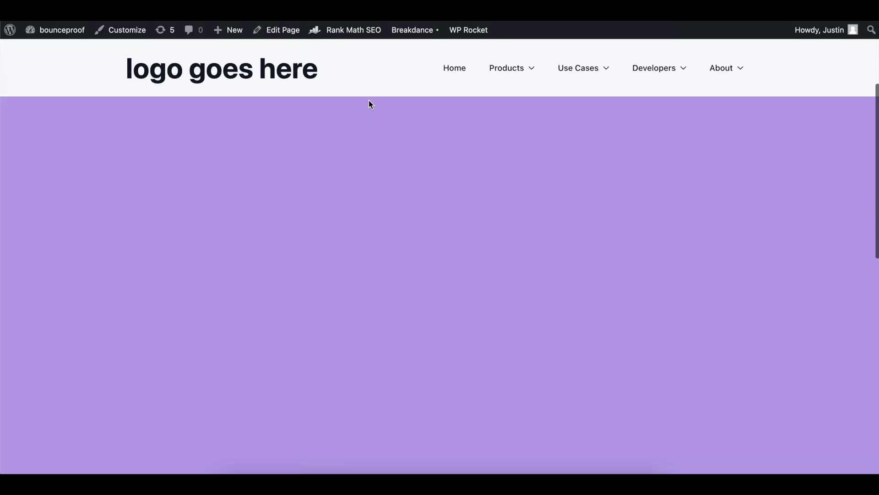
scroll(369, 100, "down", 5)
scroll(369, 100, "up", 12)
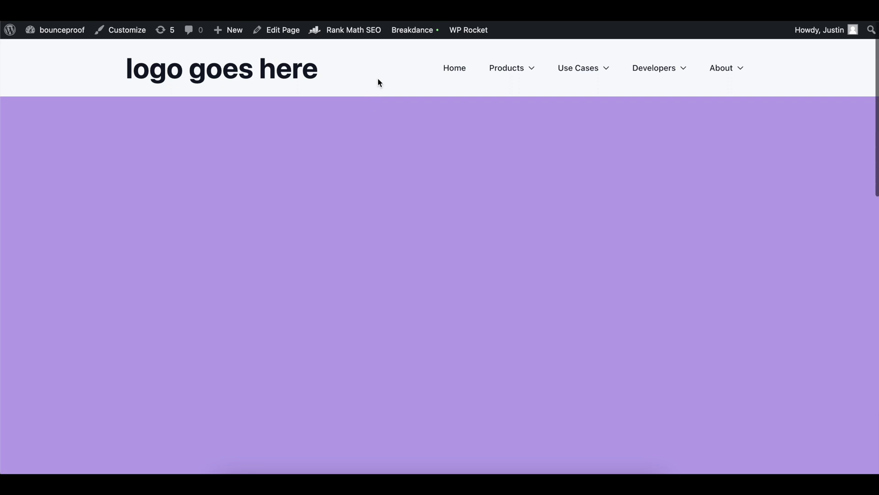
scroll(378, 78, "down", 7)
scroll(378, 83, "up", 3)
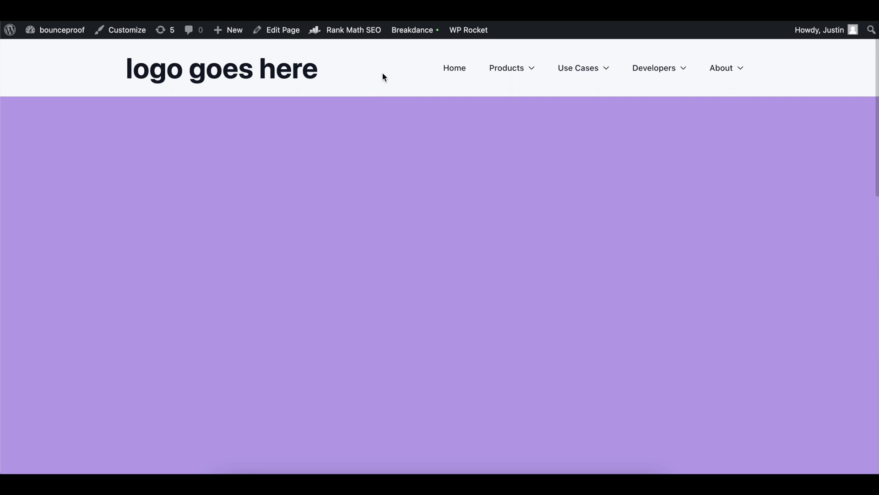
right_click(388, 69)
left_click(367, 163)
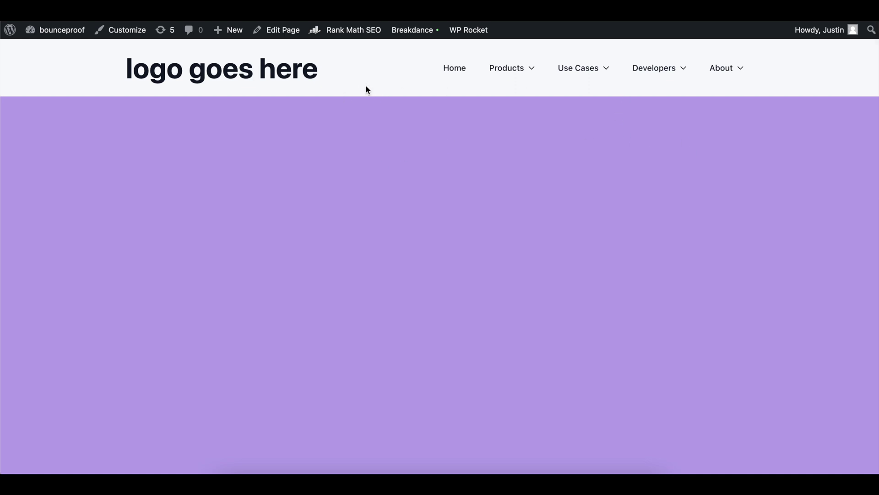
scroll(366, 86, "down", 2)
scroll(366, 86, "up", 2)
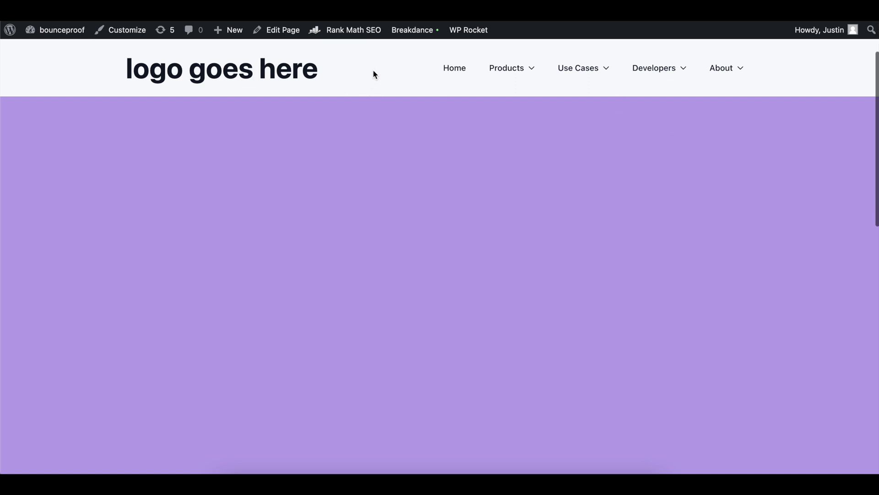
Step: Inspect the header in the browser's developer tools and examine its markup classes while scrolling the page
right_click(386, 67)
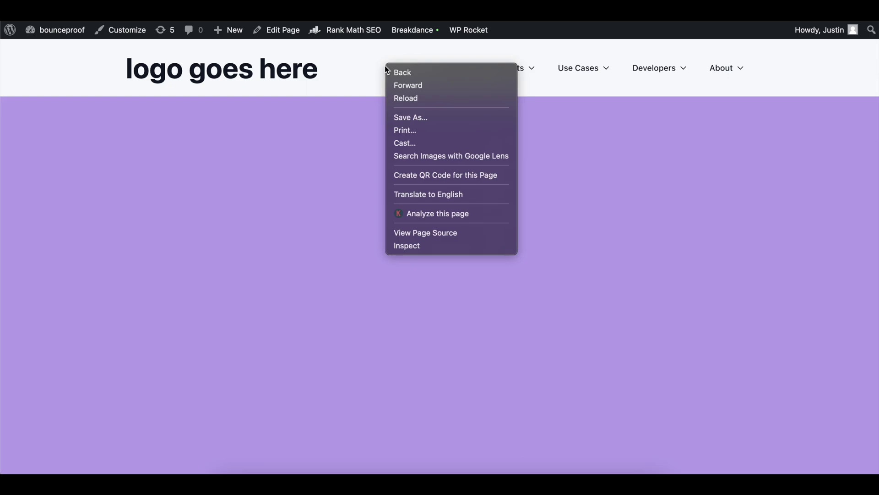
left_click(428, 245)
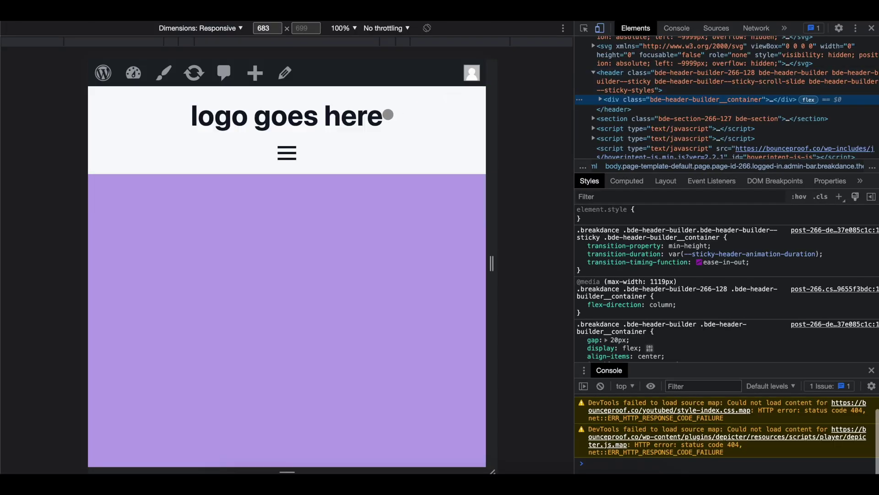
scroll(408, 161, "up", 2)
scroll(408, 160, "down", 2)
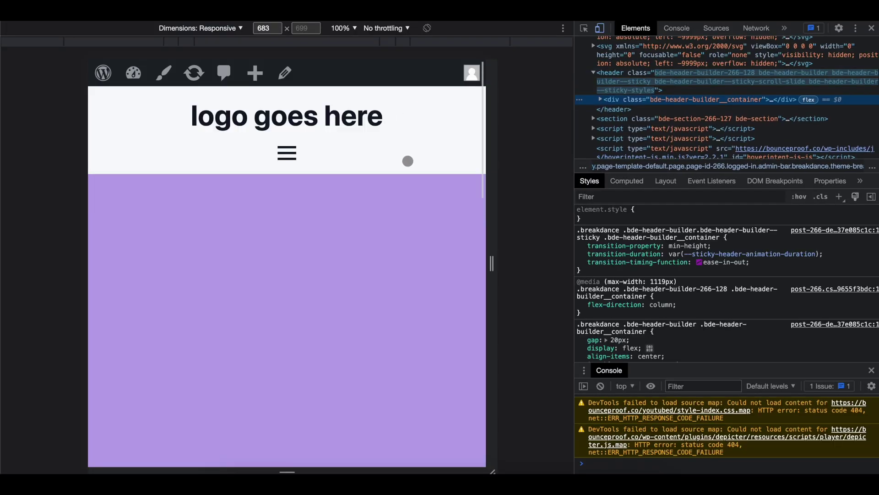
scroll(407, 161, "up", 2)
scroll(407, 161, "down", 2)
scroll(424, 186, "up", 2)
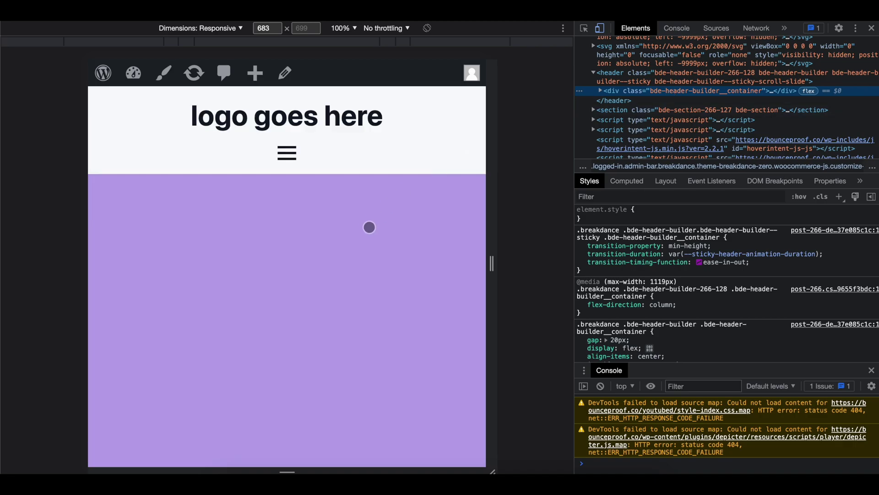
Step: Select the header element in the page markup and compare its class list at different scroll positions
scroll(369, 225, "down", 2)
left_click(646, 92)
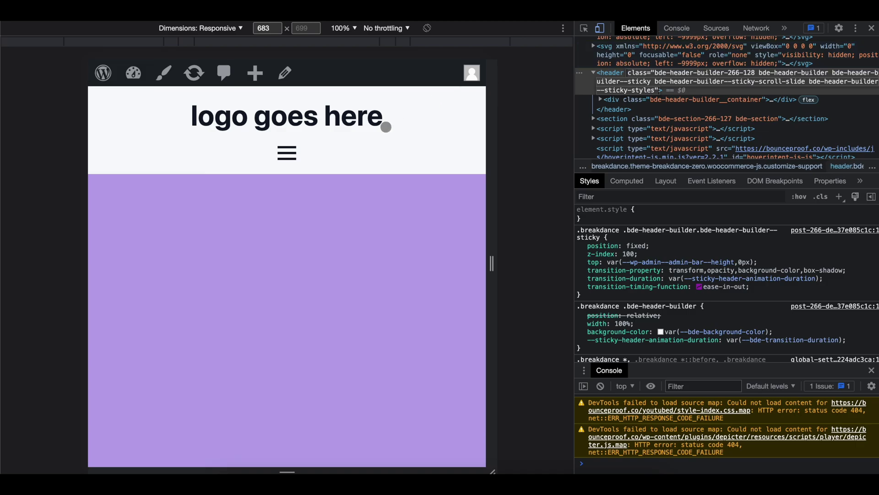
scroll(461, 191, "down", 1)
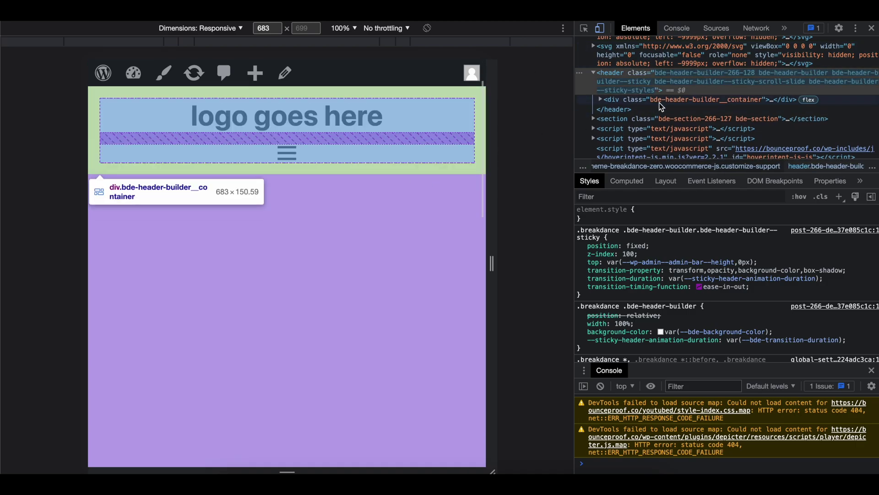
Step: Inspect the header's inner container in the page markup and close the developer tools
right_click(379, 156)
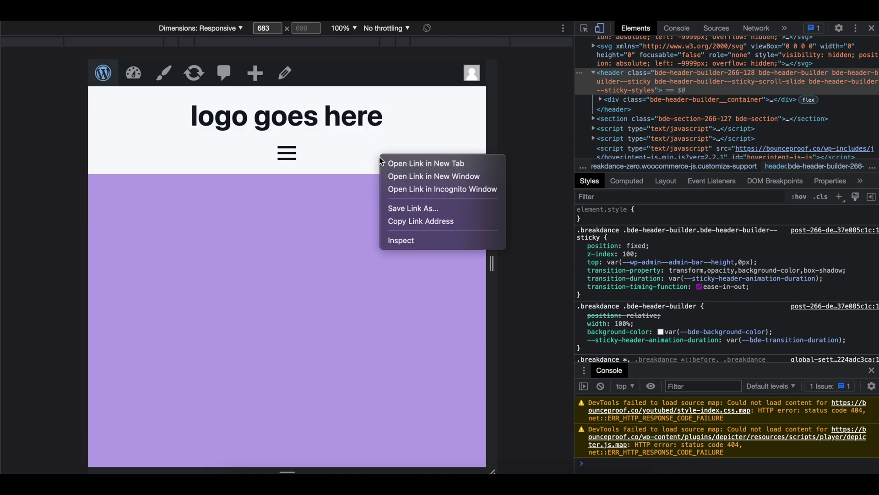
left_click(402, 240)
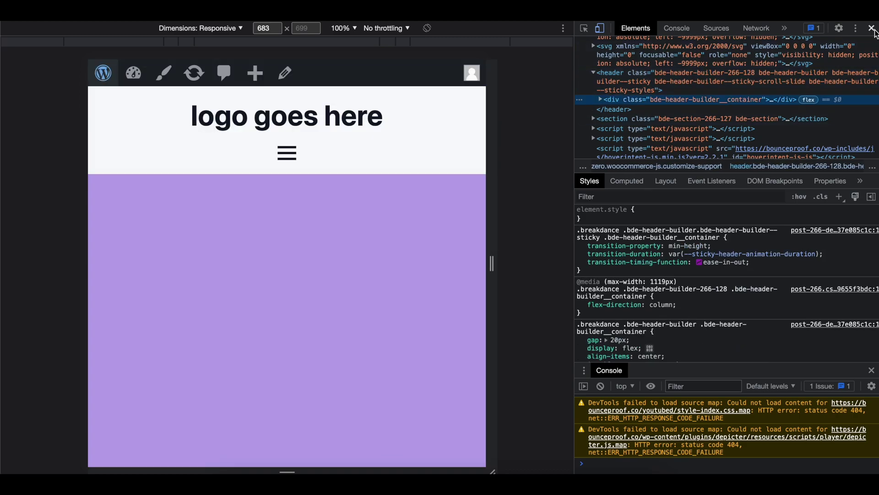
left_click(871, 28)
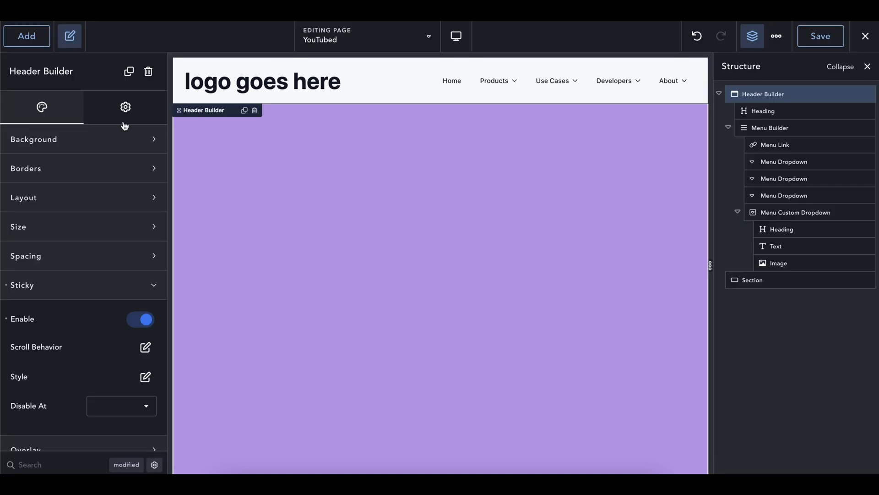
Step: Add a text element to the section below the header and replace its text with the copied header class list
left_click(259, 157)
left_click(20, 40)
type("tex")
left_click(65, 178)
triple_click(219, 111)
key("super+v")
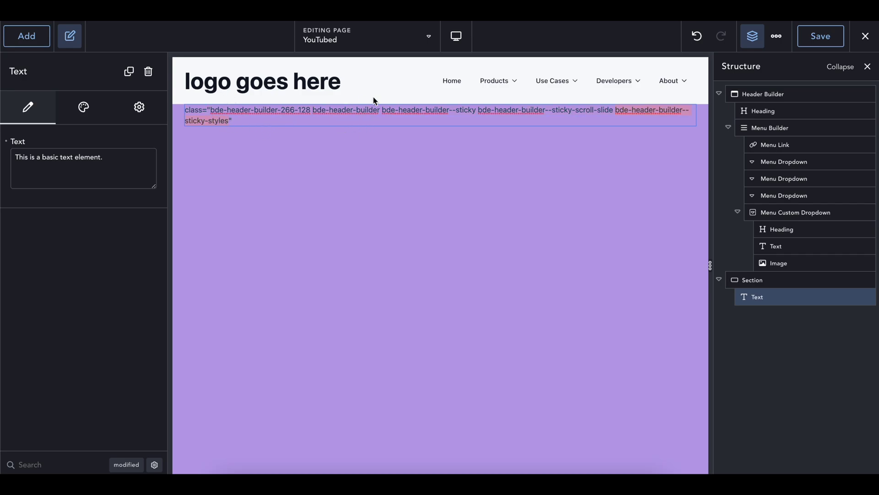
Step: Open the header builder's custom CSS in the expanded editor and enter the %%SELECTOR%% placeholder
left_click(315, 103)
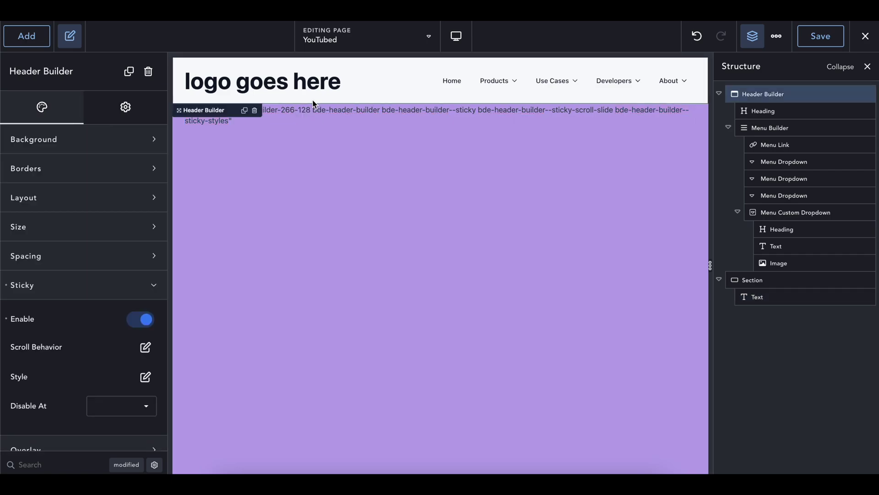
scroll(12, 319, "down", 1)
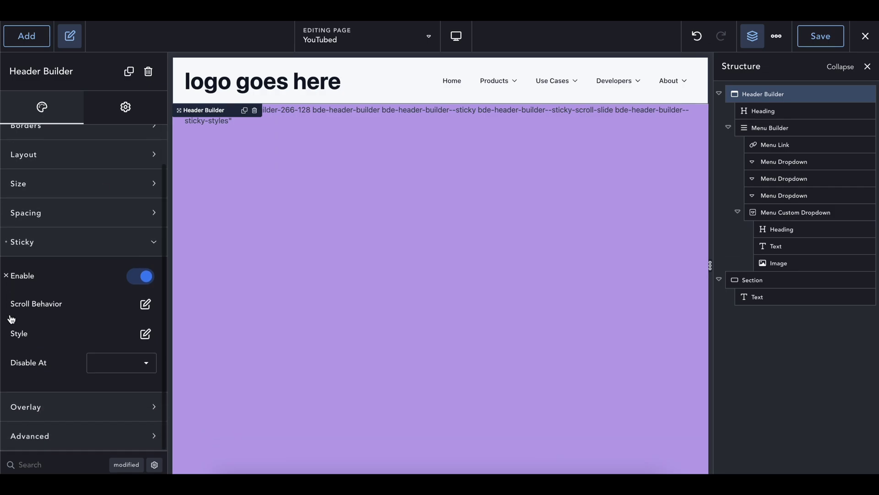
left_click(119, 110)
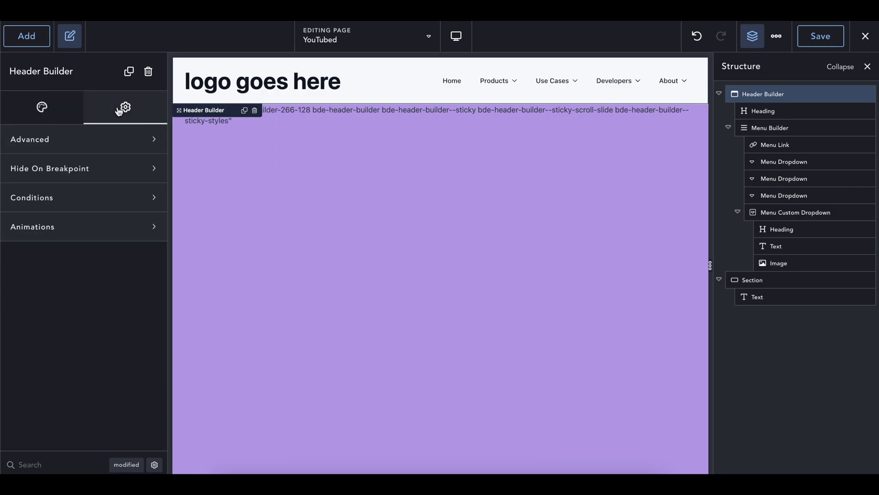
left_click(92, 141)
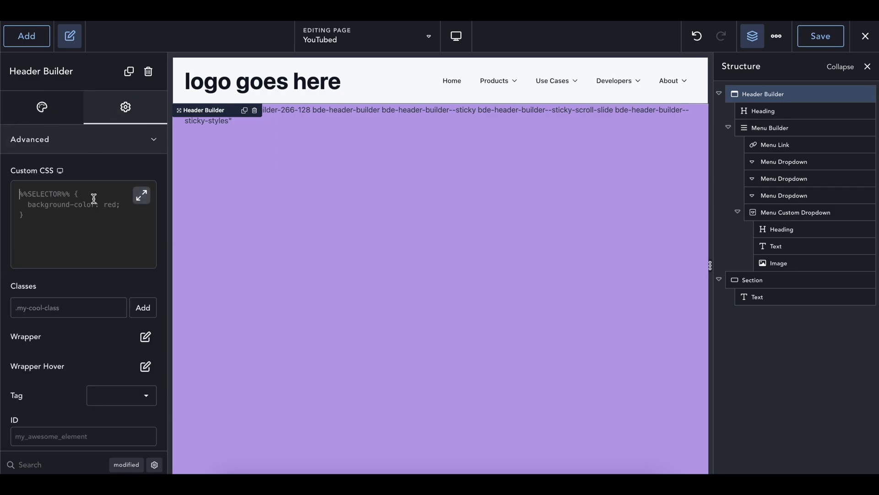
left_click(137, 199)
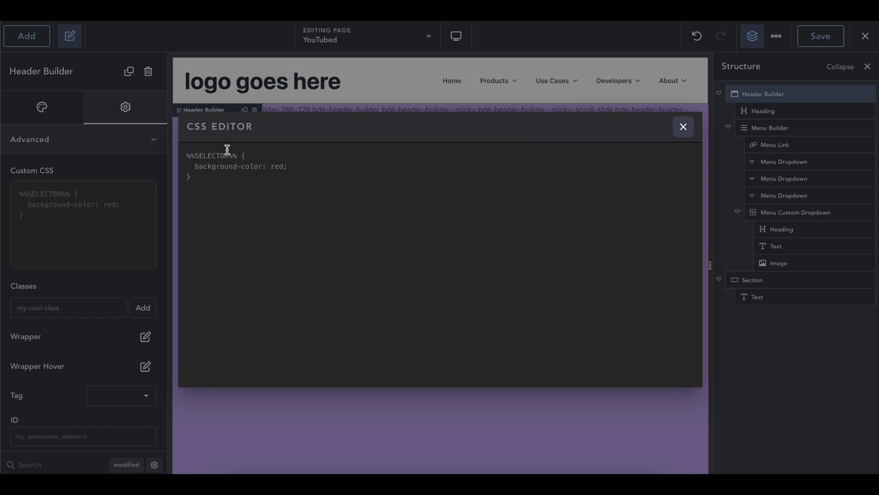
type("%%SELECTOR%%")
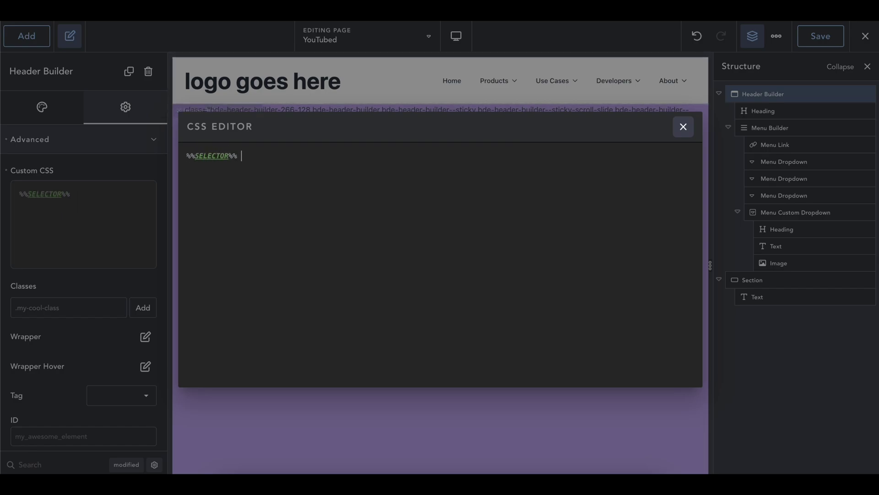
key("BackSpace")
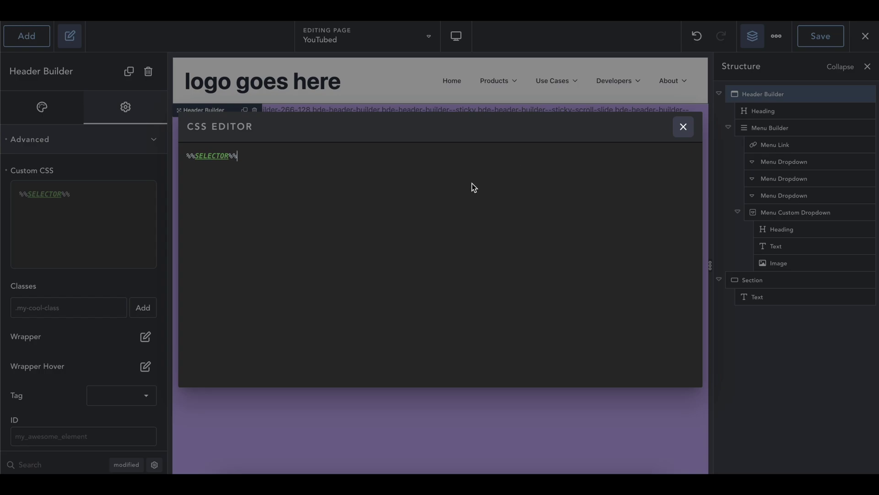
Step: Try a background-color: red; rule on the header's selector, and remove everything after %%SELECTOR%%
type(".background-color: red;")
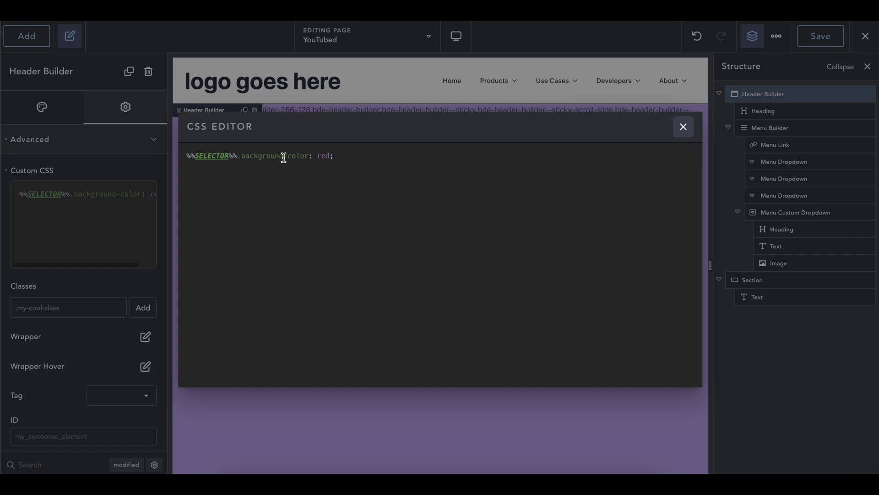
left_click_drag(246, 156, 347, 158)
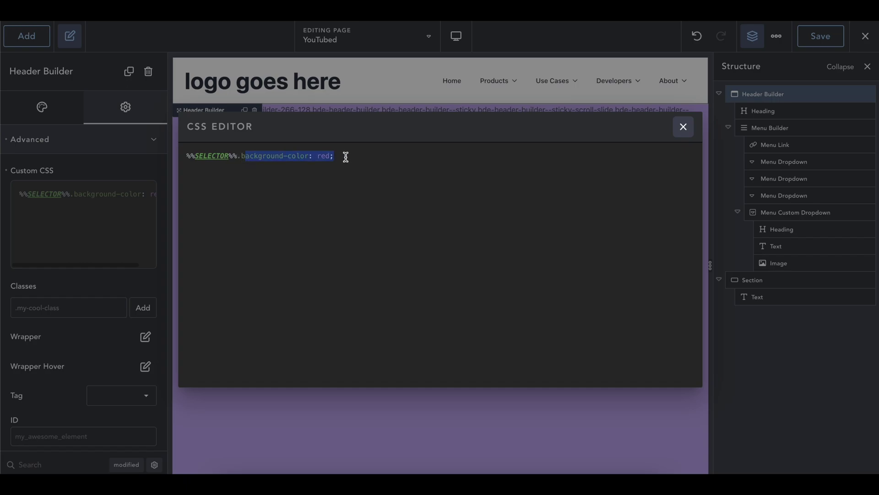
left_click(346, 156)
key("Delete")
type("{")
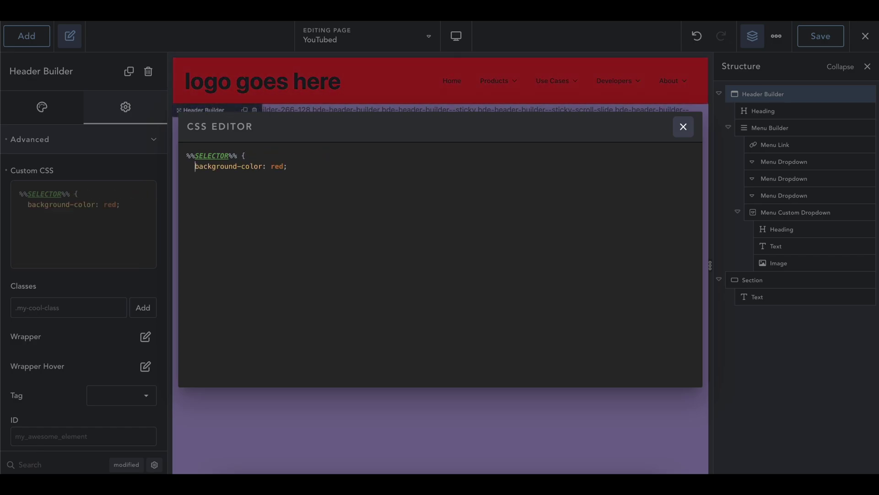
type("}")
left_click_drag(236, 157, 162, 160)
left_click_drag(269, 182, 241, 157)
key("BackSpace")
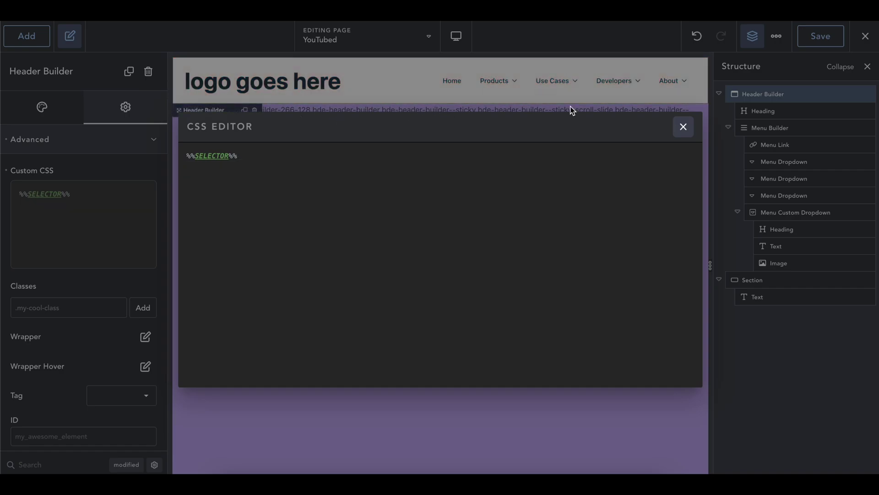
Step: Append the class .bde-header-builder--sticky-styles to %%SELECTOR%% and add an empty rule block in braces
type("bde-header-builder--sticky-styles")
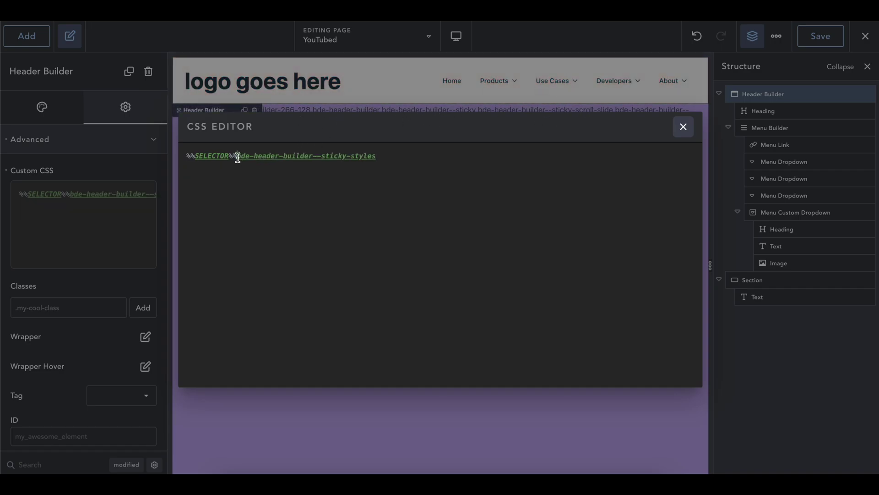
left_click(237, 157)
type(".")
left_click_drag(240, 157, 426, 157)
left_click(414, 159)
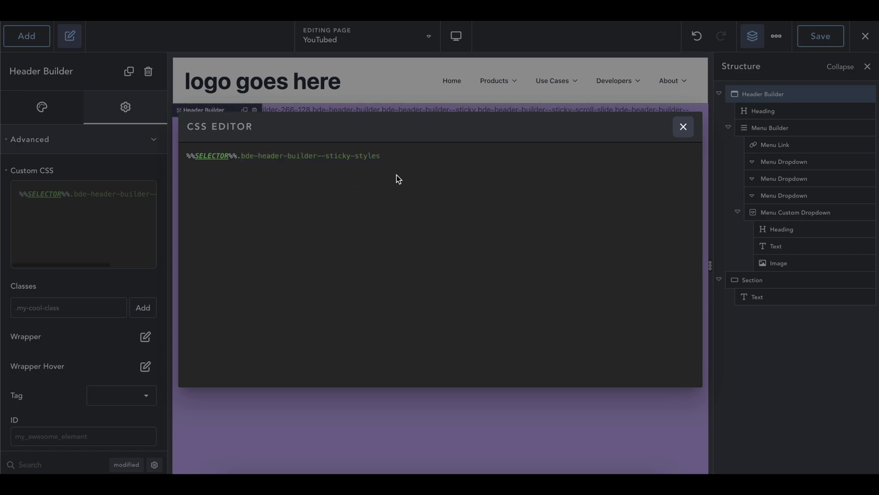
type("{")
key("Return")
type("}")
key("Left")
key("Return")
Step: Start an indented transform declaration with the value translate inside the sticky-styles rule
type("translate")
type("transform")
key("Left")
key("Left")
key("Left")
key("Left")
key("Left")
key("Left")
key("Left")
key("Left")
key("Left")
key("Tab")
key("Right")
key("Right")
key("Right")
key("Right")
key("Right")
key("Right")
key("Right")
key("Right")
key("Right")
key("Right")
key("Right")
key("Right")
key("Right")
key("Right")
key("Right")
key("Right")
key("Right")
key("Right")
key("Right")
key("Right")
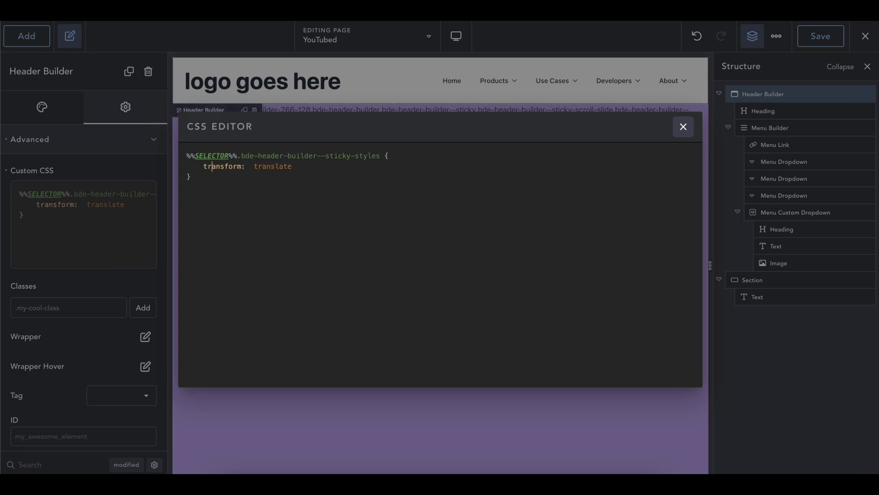
Step: Complete the declaration as transform: translateY(40px); and close the CSS editor
left_click(255, 168)
key("BackSpace")
key("BackSpace")
key("Right")
key("Right")
key("Right")
key("Right")
key("Right")
key("Right")
key("Right")
key("Right")
key("Right")
type("(")
key("BackSpace")
type("Y(40px")
left_click(341, 109)
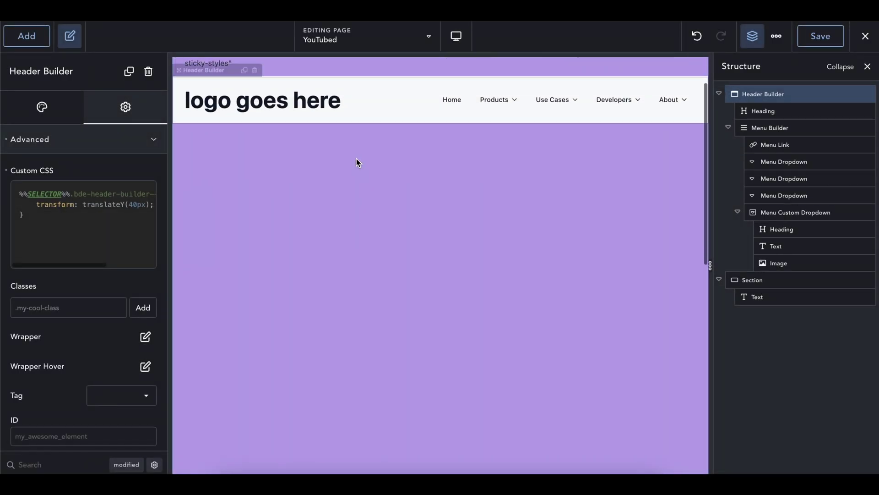
Step: Scroll the page down and up repeatedly to check how the header's vertical offset applies
scroll(356, 158, "down", 3)
scroll(356, 158, "up", 3)
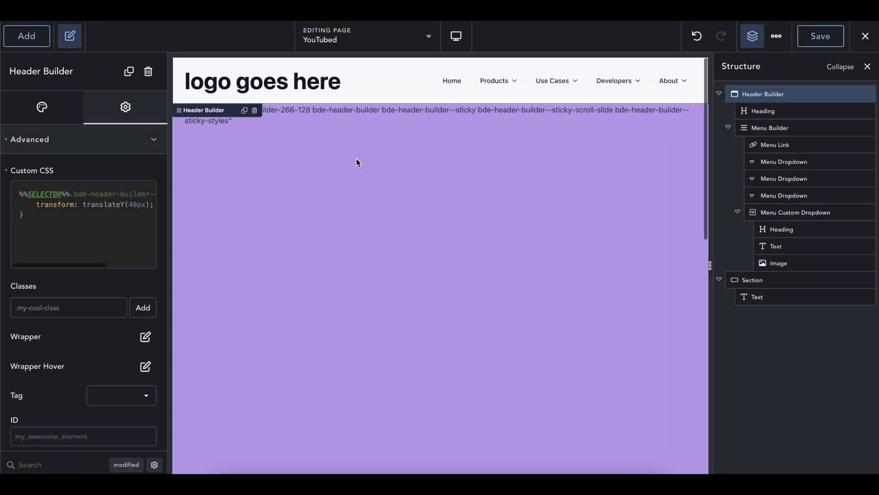
scroll(356, 159, "down", 3)
scroll(357, 158, "up", 1)
scroll(357, 169, "down", 1)
scroll(362, 165, "up", 3)
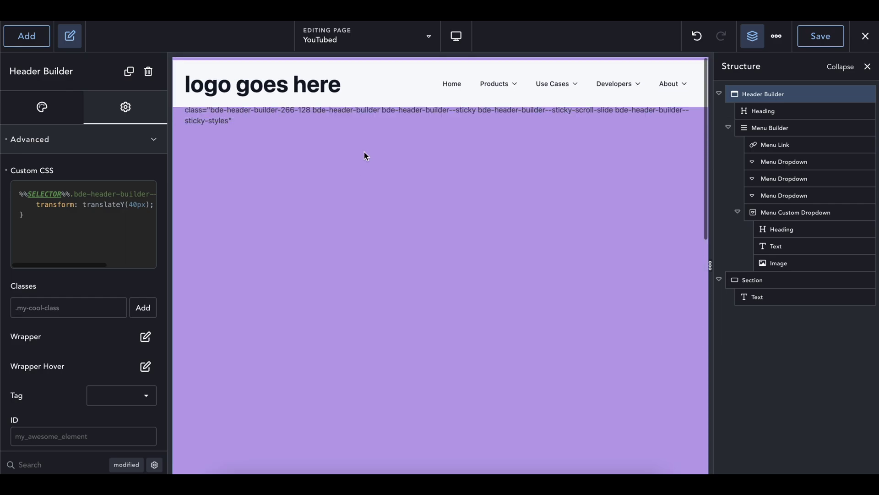
scroll(387, 96, "down", 5)
scroll(387, 96, "up", 5)
scroll(348, 128, "down", 3)
scroll(342, 135, "up", 3)
Step: Add a border-radius of 75px to the sticky-styles rule and close the CSS editor
left_click(139, 193)
left_click(357, 167)
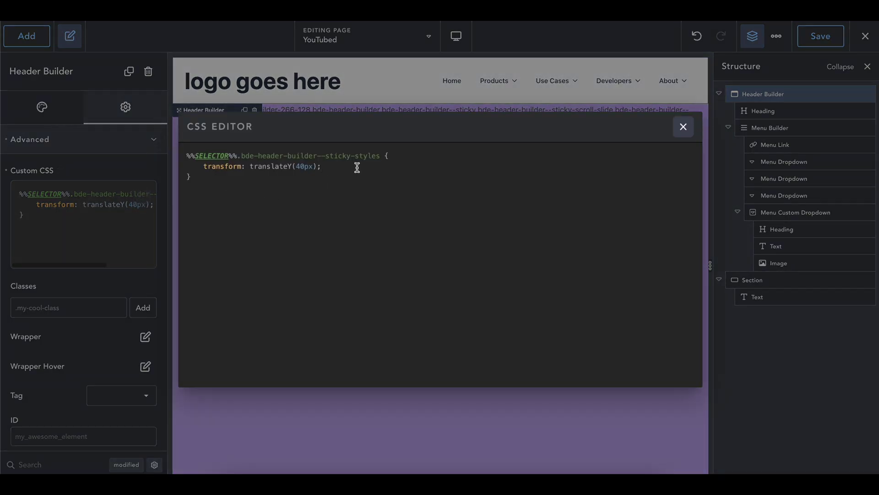
key("Return")
type("border")
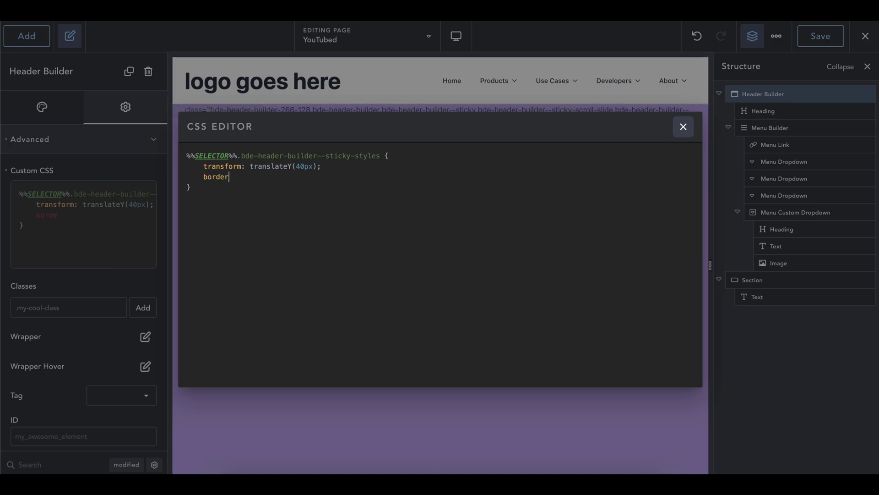
type("-radis")
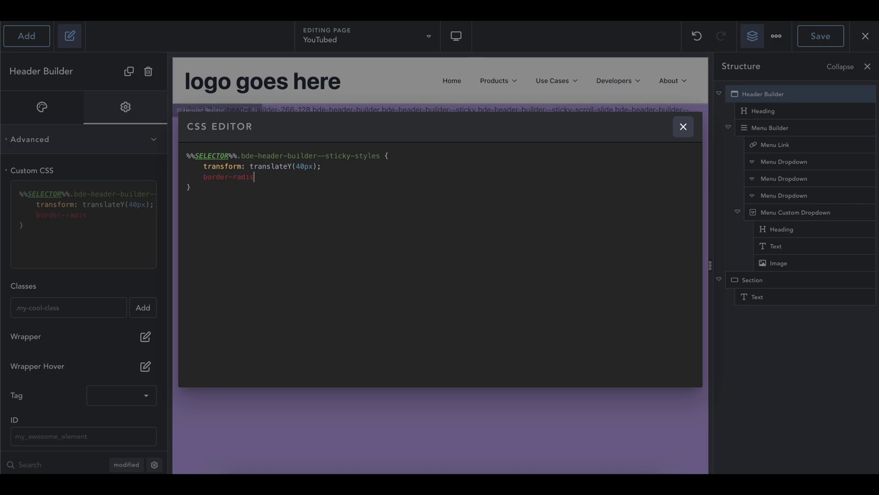
key("BackSpace")
type("us: 50px")
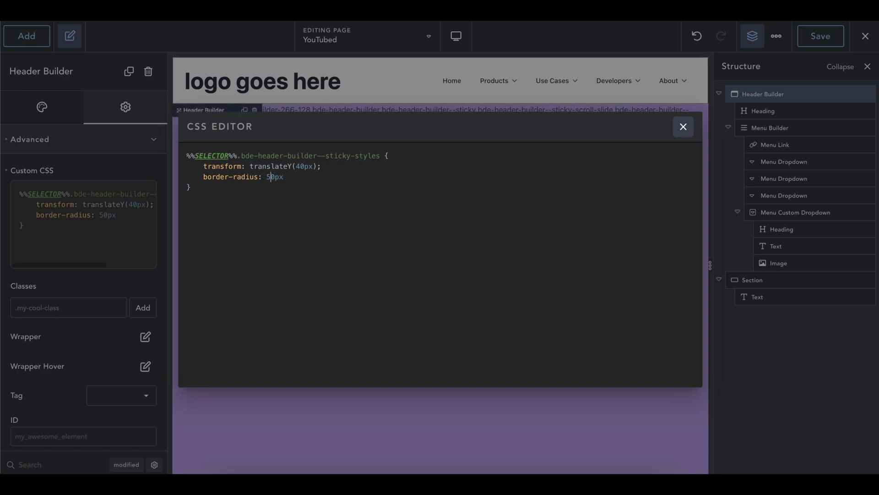
key("Delete")
key("BackSpace")
type("7")
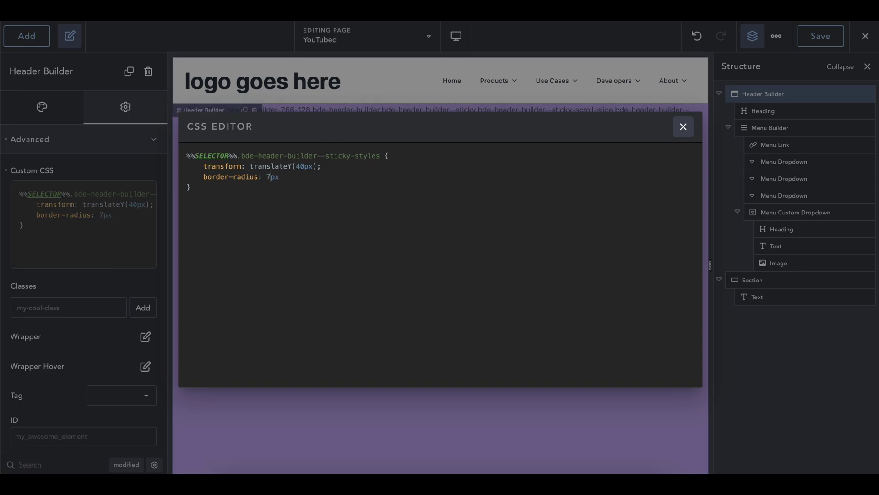
type("5")
left_click(366, 83)
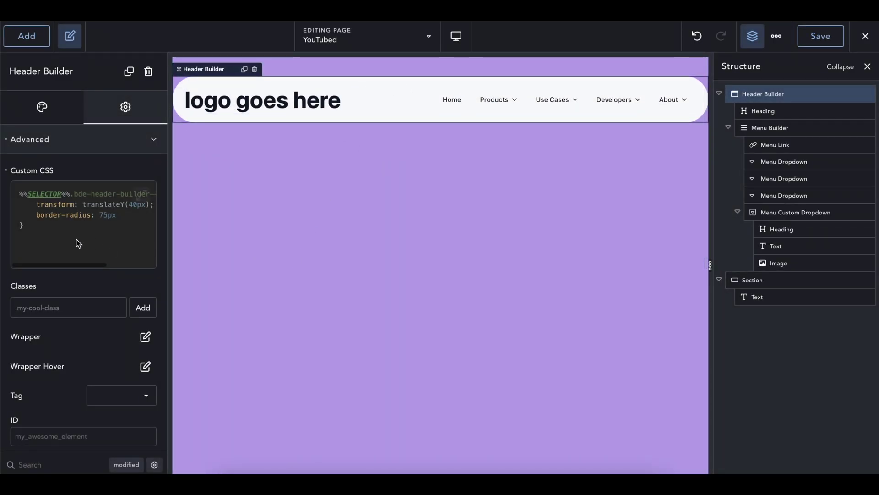
Step: Reopen the custom CSS and set the border-radius to 100px, ending the line with a semicolon
left_click(142, 192)
left_click(274, 177)
key("BackSpace")
key("BackSpace")
type("100px")
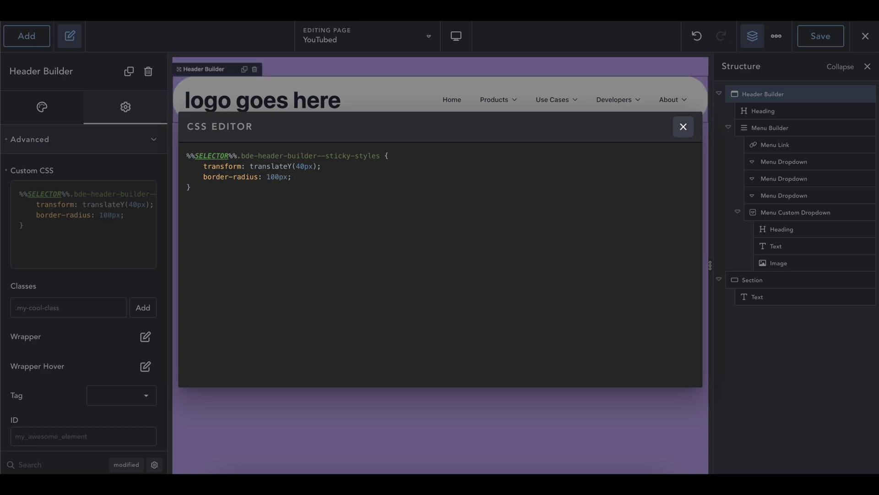
type(";")
Step: Add a transition of 0.5s on a new line of the sticky-styles rule
key("Return")
type("transition: ")
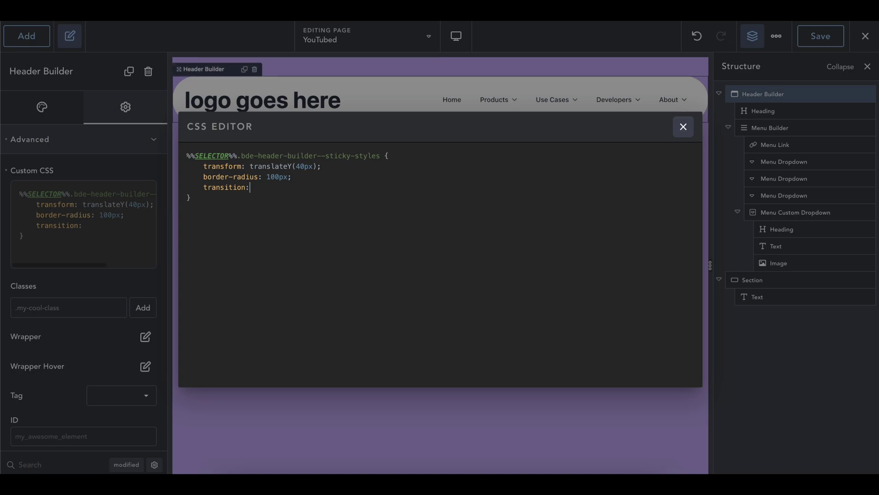
type("0.5s")
Step: Add transform: scale(0.9); below the transition and end the transition line with a semicolon
key("Return")
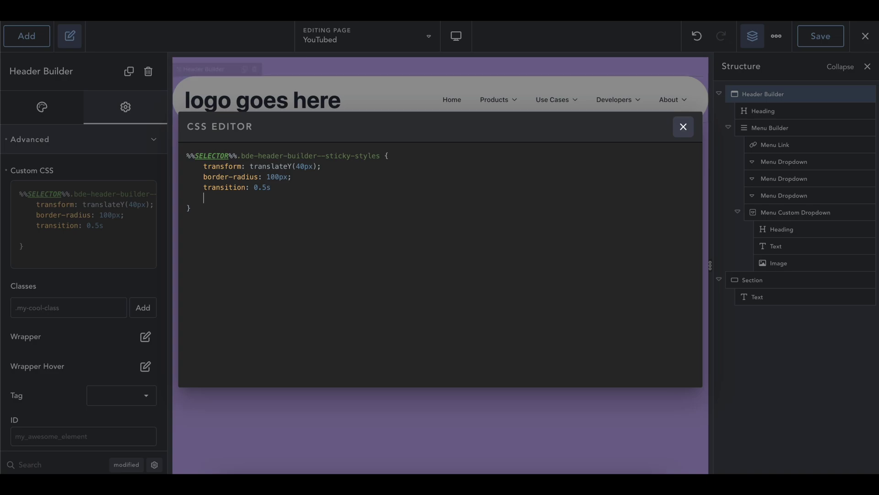
type("scale:")
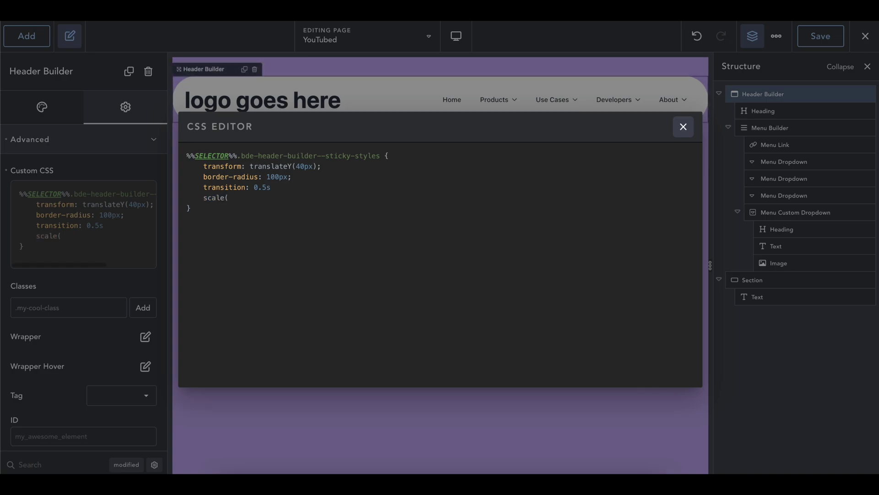
key("Home")
type("transform:")
key("Home")
key("Tab")
key("End")
key("Left")
key("BackSpace")
key("BackSpace")
key("BackSpace")
key("Right")
key("Right")
key("Right")
key("Right")
key("Right")
key("Right")
key("BackSpace")
type("(0.9);")
key("Right")
key("Right")
key("Right")
key("Right")
key("Right")
key("Right")
key("Right")
type(";")
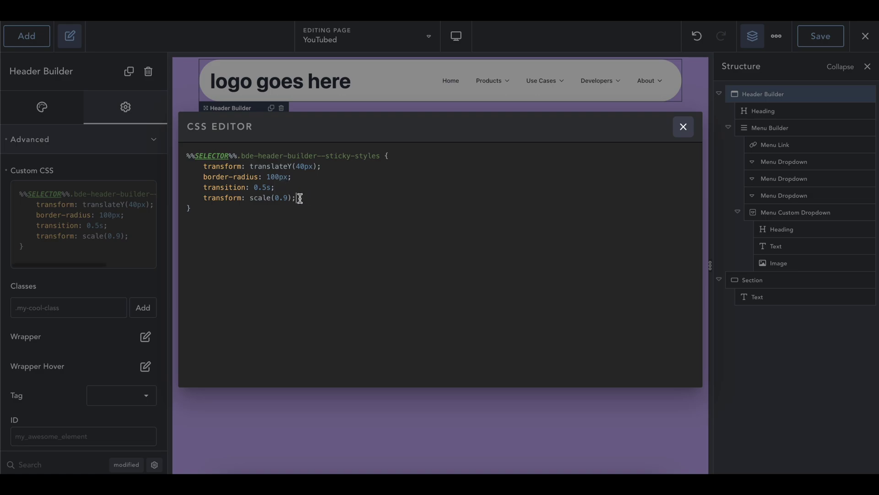
Step: Set the scale value in the second transform to 0.95 and close the CSS editor
left_click_drag(281, 198, 204, 164)
left_click(246, 178)
left_click(284, 197)
type("5")
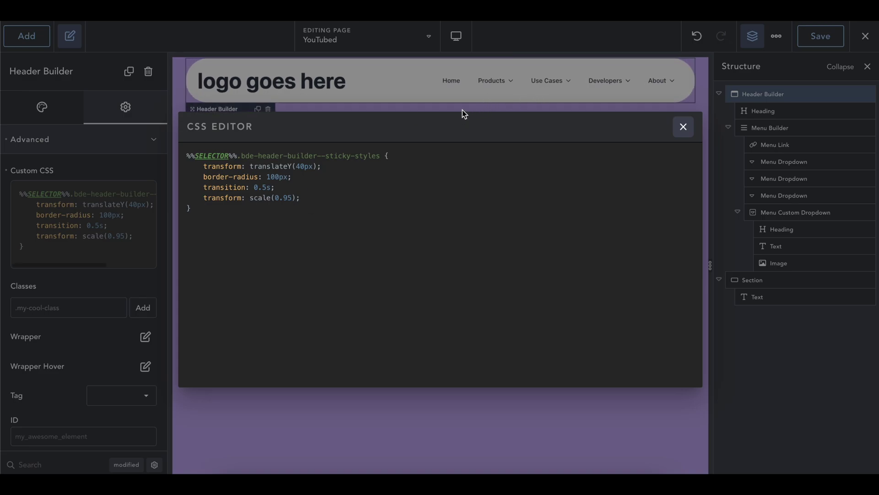
left_click_drag(316, 211, 195, 163)
left_click(292, 179)
left_click(330, 94)
Step: Scroll the page up and down to check the header's scaling and rounded-corner transition
scroll(344, 168, "up", 3)
scroll(345, 169, "down", 3)
scroll(345, 168, "up", 5)
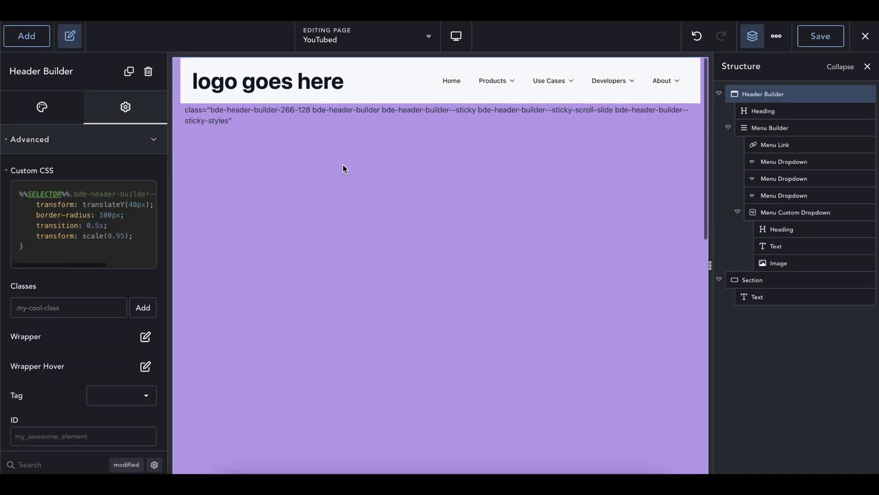
Step: Check the header's scroll animation in the builder preview and save the page
scroll(345, 168, "up", 3)
scroll(345, 169, "down", 3)
scroll(345, 169, "up", 3)
scroll(345, 169, "down", 2)
scroll(345, 169, "up", 2)
left_click(821, 36)
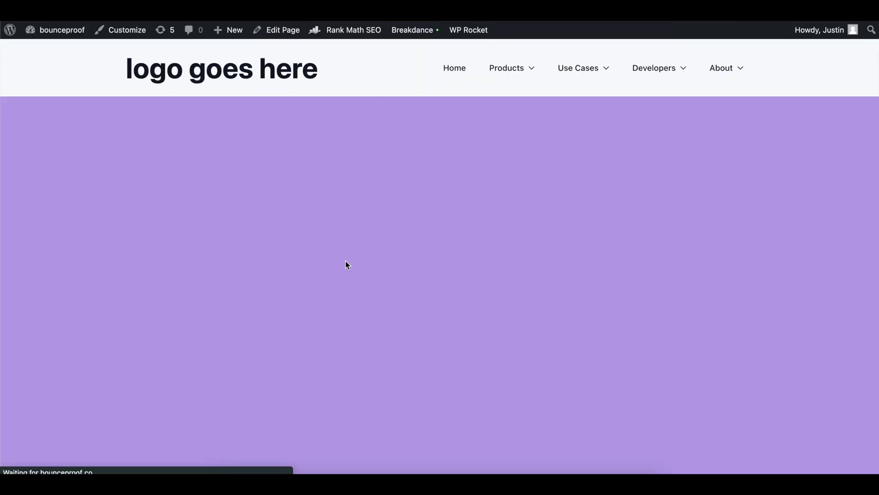
Step: Scroll the live page up and down to examine how the header animates in both directions
scroll(345, 265, "down", 2)
scroll(345, 265, "up", 2)
scroll(346, 265, "down", 2)
scroll(345, 265, "up", 2)
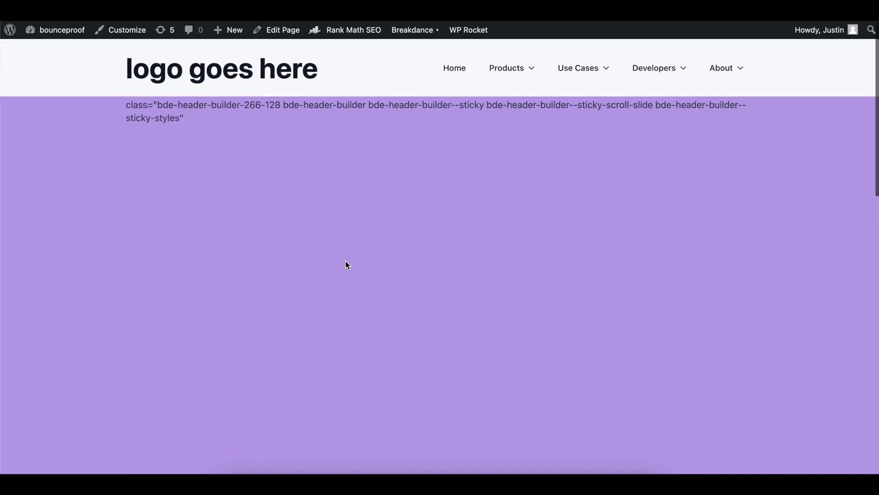
scroll(345, 264, "down", 2)
scroll(346, 265, "up", 2)
scroll(345, 264, "down", 2)
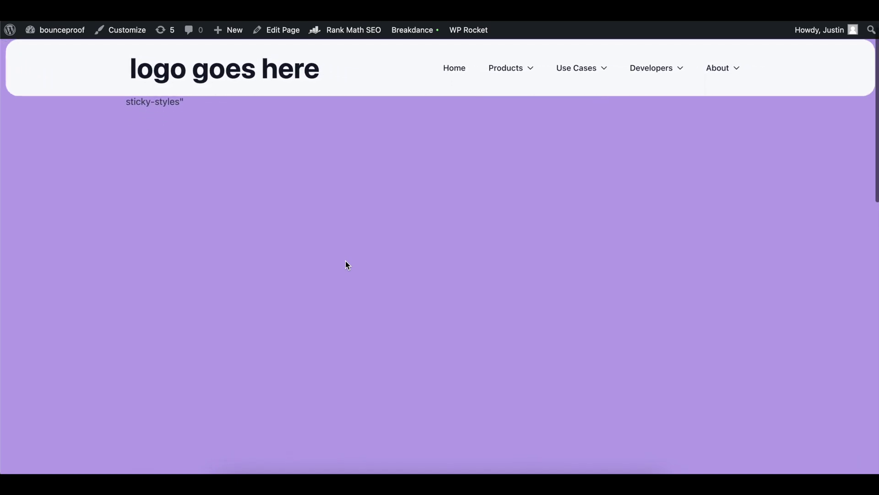
scroll(345, 265, "up", 2)
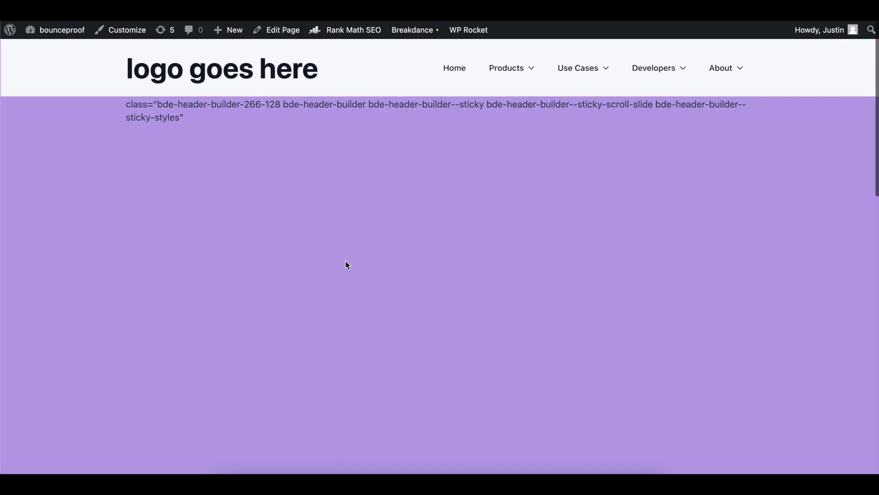
scroll(345, 261, "down", 2)
scroll(345, 261, "up", 2)
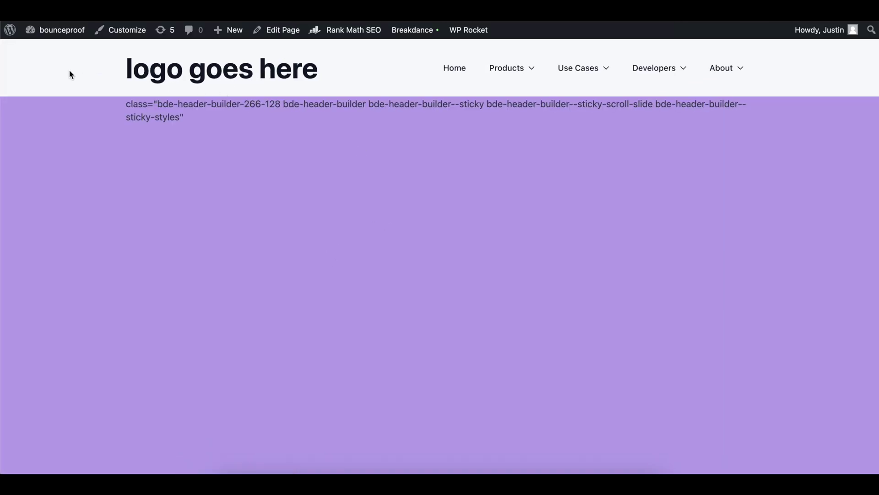
Step: Inspect the header on the live page at its unscrolled position and copy its list of classes
right_click(70, 70)
left_click(88, 249)
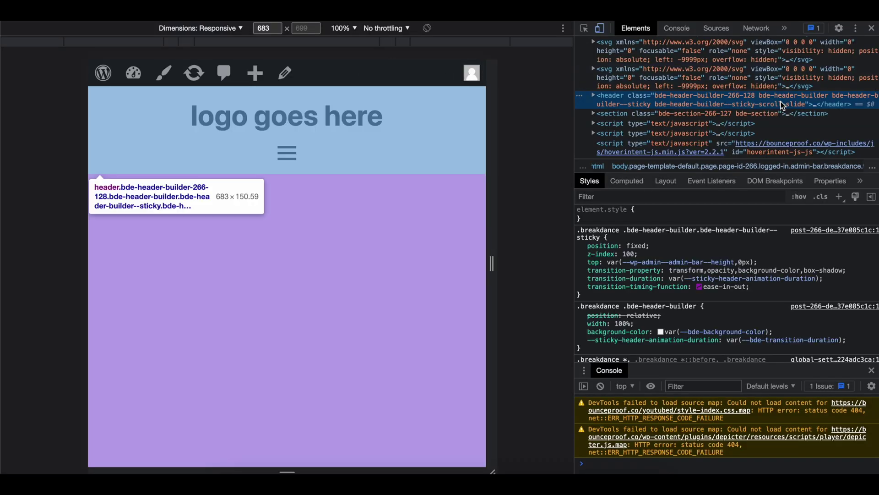
double_click(690, 105)
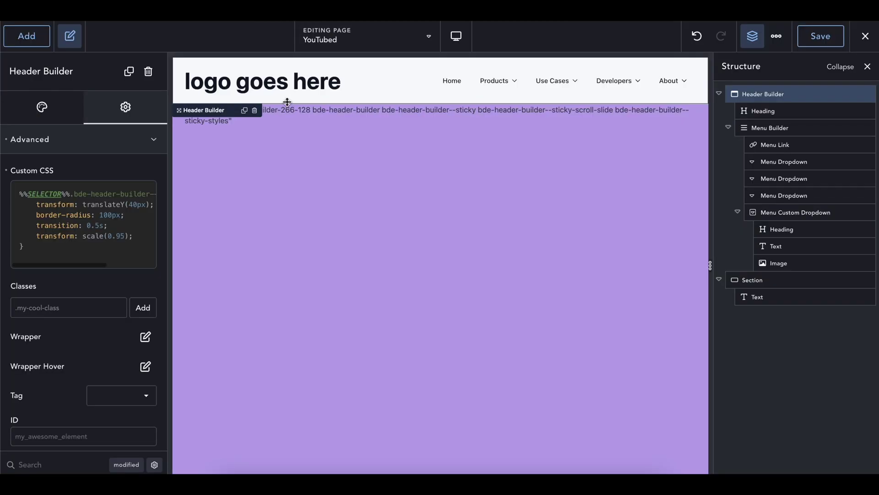
Step: Switch to the Breakdance builder and replace the section's text content with the copied header class list
left_click(282, 116)
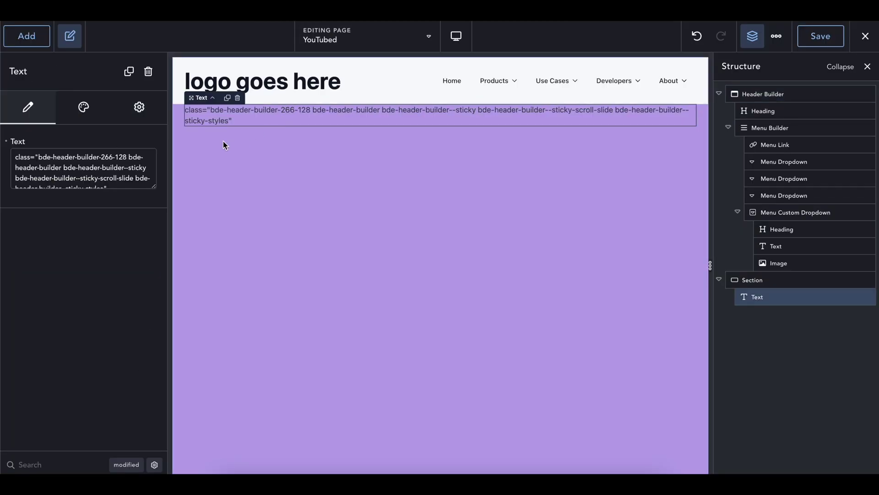
double_click(244, 123)
key("super+a")
key("super+v")
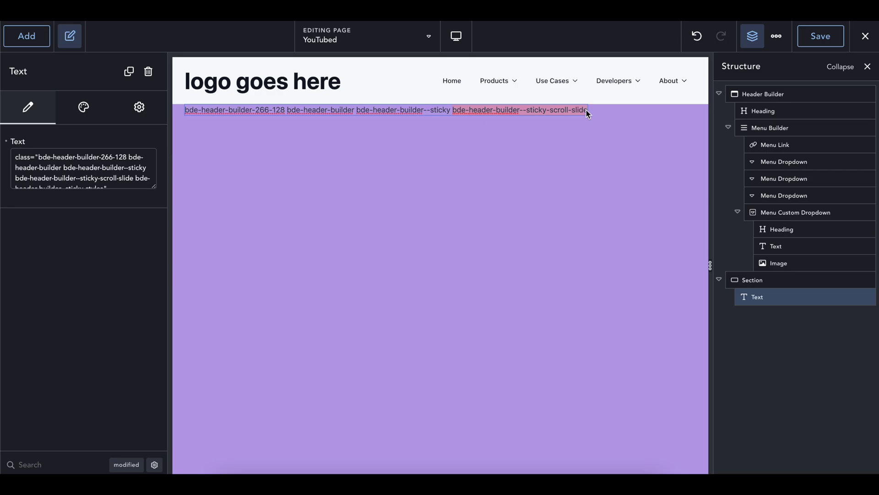
Step: Copy the bde-header-builder--sticky-scroll-slide class and start a second rule, %%SELECTOR%%.bde-header-builder--sticky-scroll-slide { }, in the header's custom CSS
left_click(238, 97)
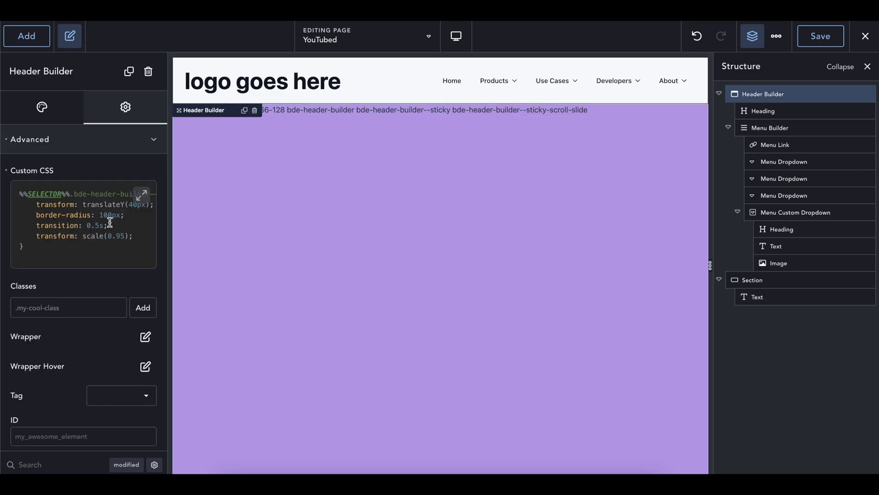
left_click(142, 200)
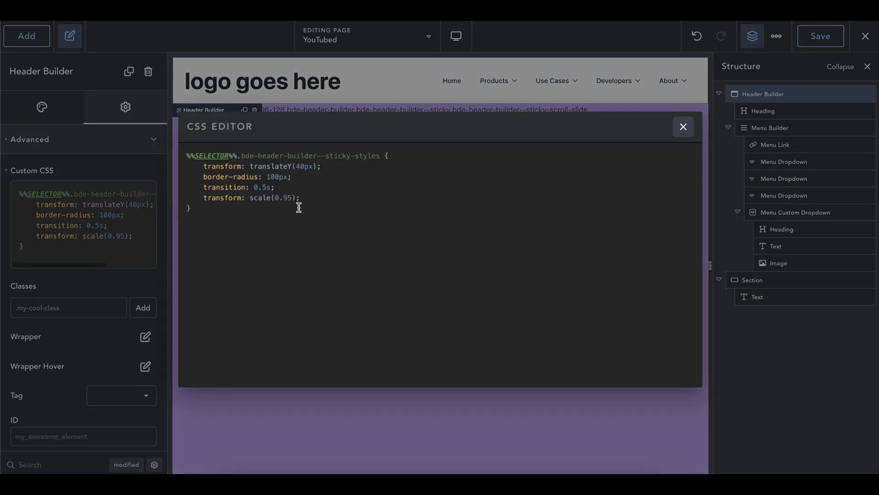
left_click_drag(186, 155, 439, 154)
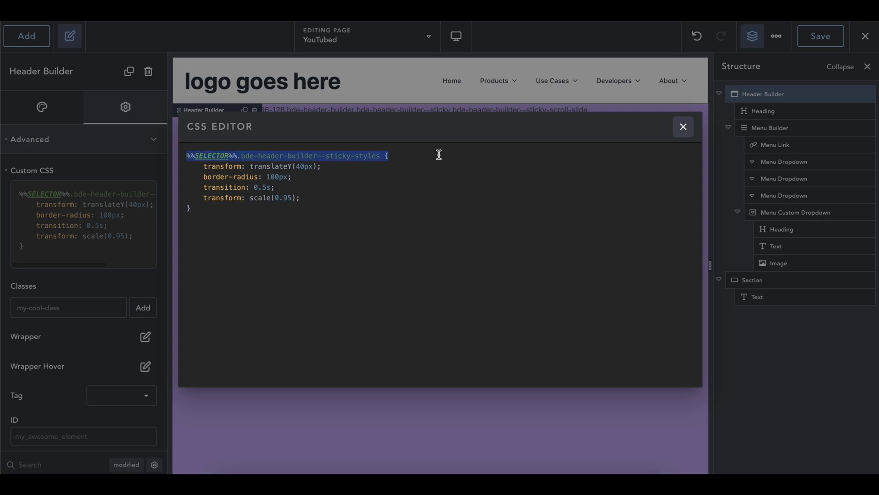
left_click(229, 155)
left_click(226, 206)
key("Return")
key("Return")
type("%%SE")
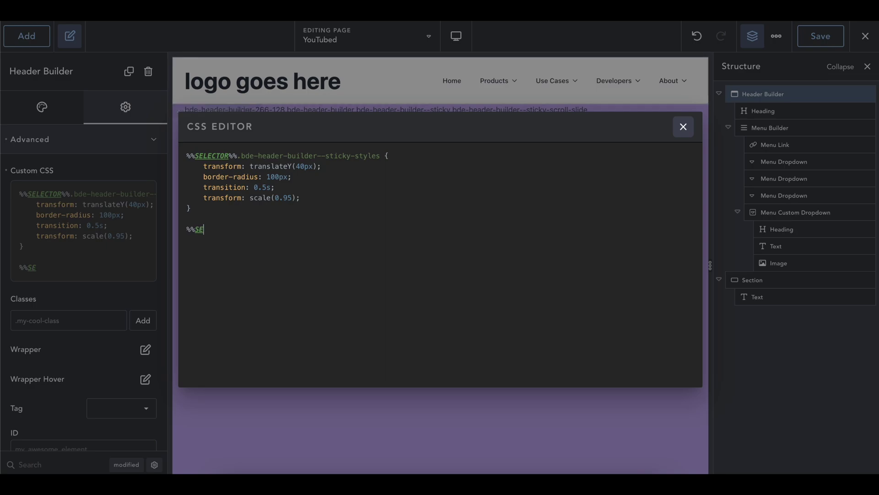
type("LECTOR%%.")
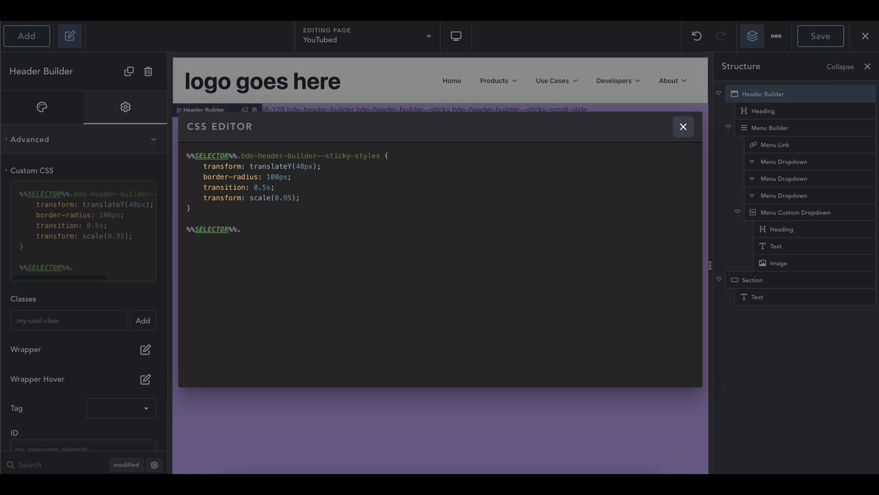
type("bde-header-builder--sticky-scroll-slide")
type("{")
key("Return")
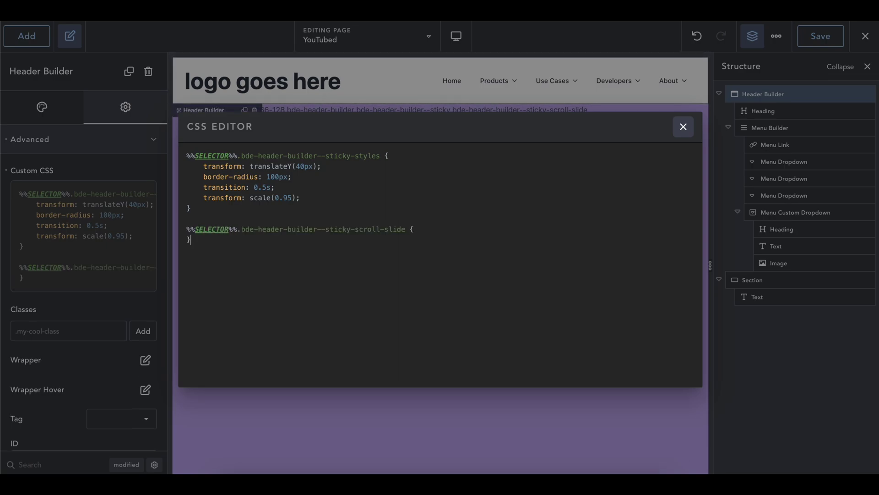
Step: Add transition: 0.5s; inside the sticky-scroll-slide rule and close the CSS editor
key("Tab")
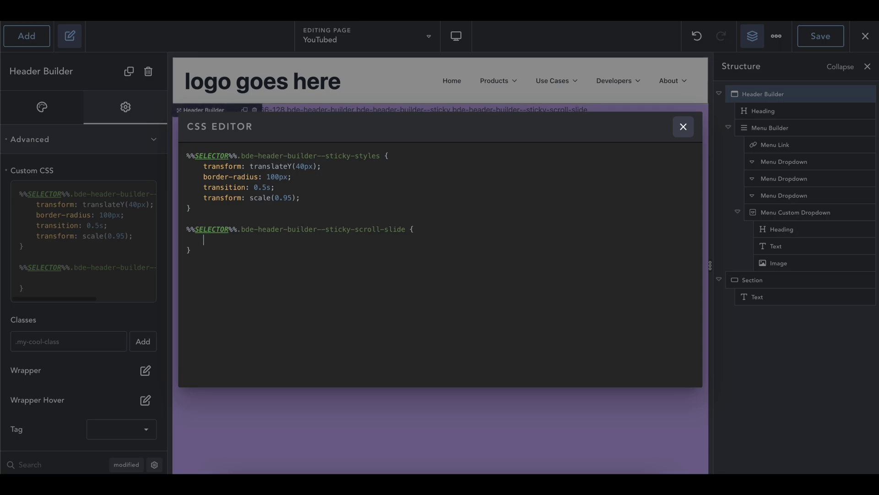
type("transition: 0.5s;")
left_click(326, 97)
Step: Check the header's transition in the builder preview, save the page and reload the live page
scroll(340, 160, "down", 1)
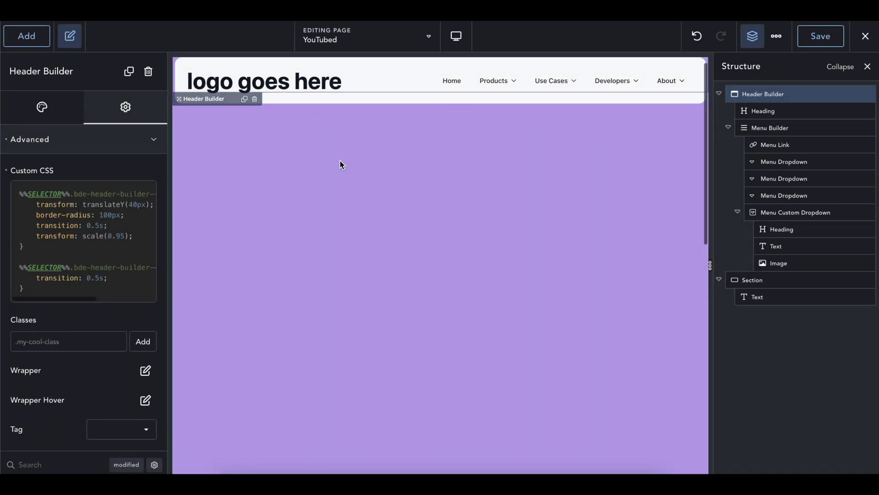
scroll(340, 160, "up", 1)
scroll(339, 160, "down", 1)
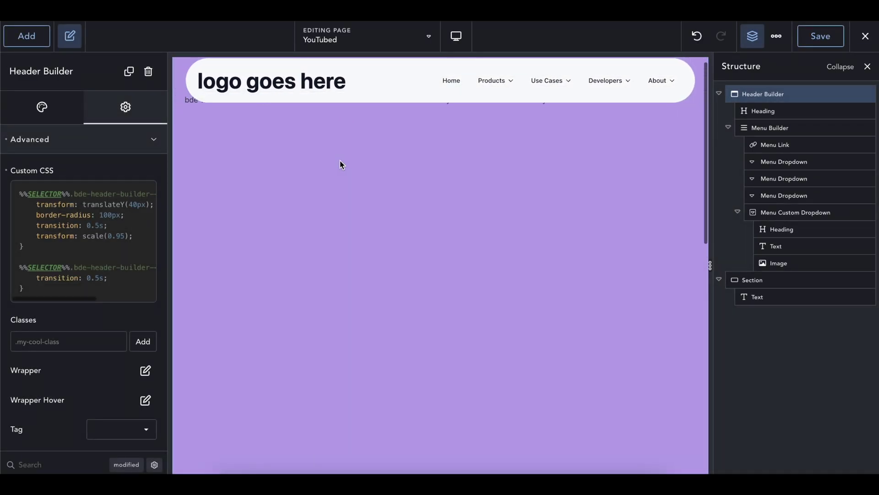
scroll(340, 160, "up", 1)
scroll(339, 160, "down", 1)
scroll(339, 160, "up", 1)
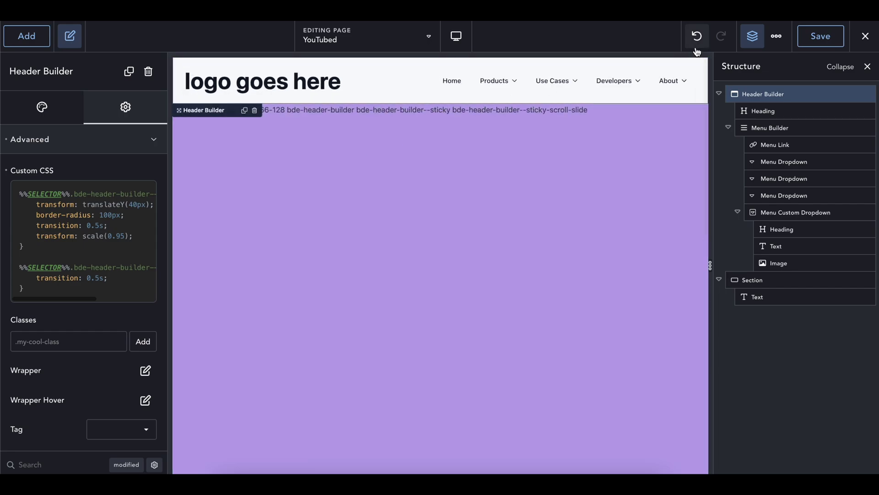
left_click(820, 35)
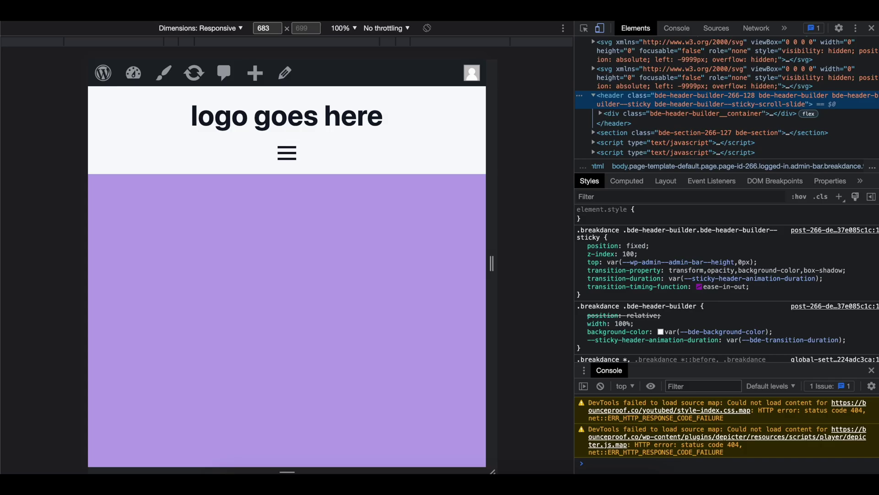
key("super+r")
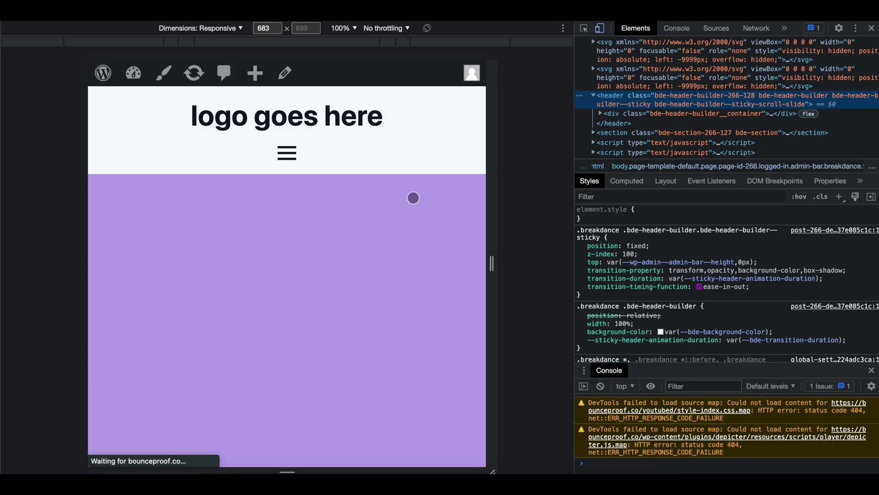
Step: Close the developer tools and scroll the live page to check the header's transition in both directions
left_click(872, 28)
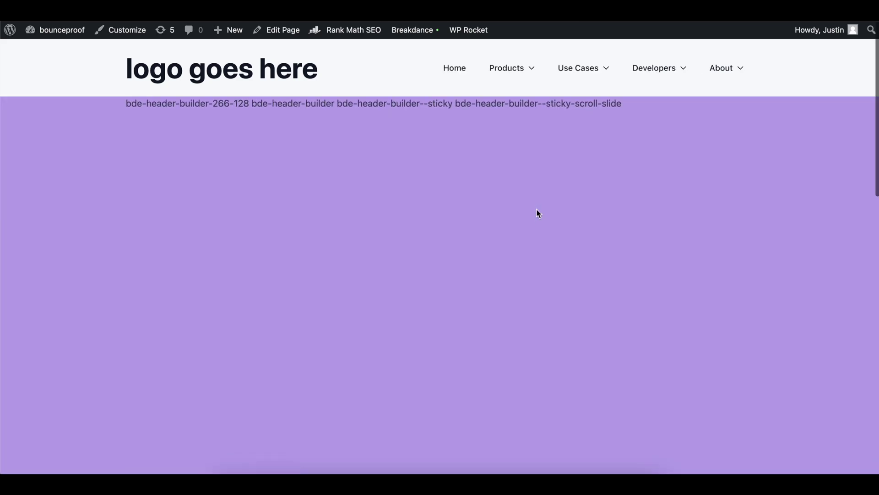
scroll(537, 209, "down", 1)
scroll(536, 209, "up", 2)
scroll(537, 210, "down", 4)
scroll(537, 210, "up", 5)
scroll(537, 209, "down", 1)
scroll(537, 210, "up", 1)
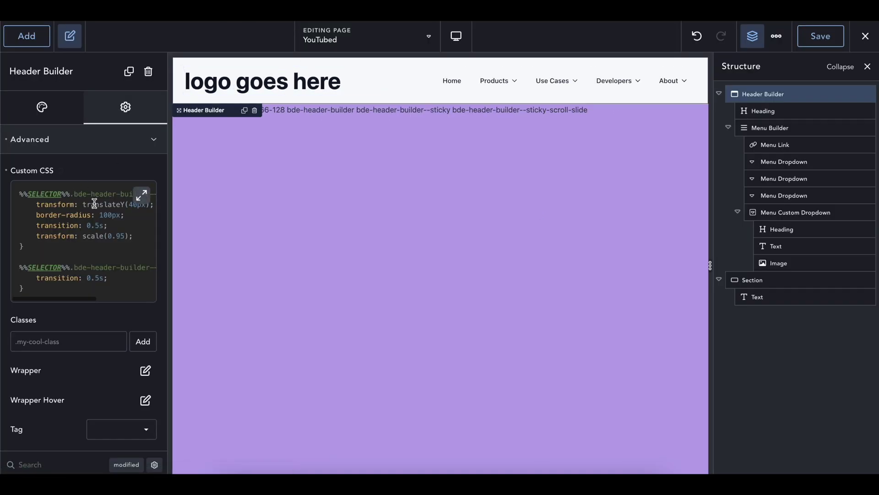
Step: Set translateY to 80px in the sticky-styles rule of the header's custom CSS and save the page
left_click(141, 196)
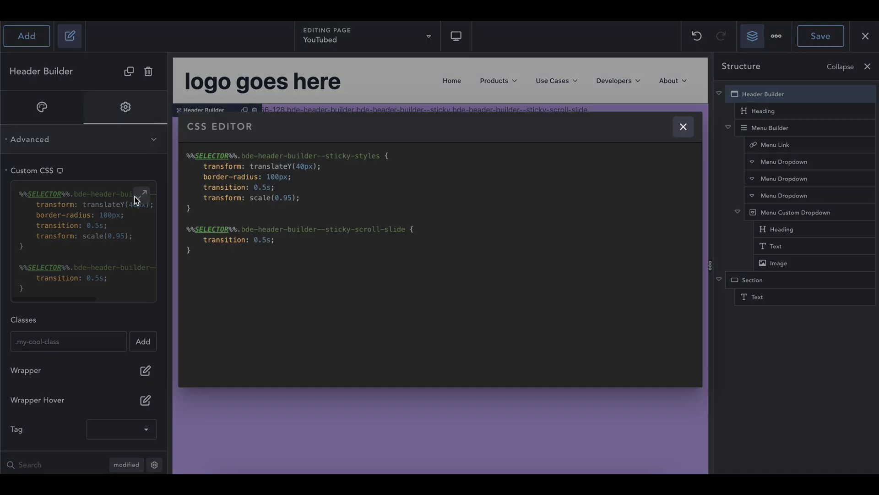
left_click(302, 166)
key("BackSpace")
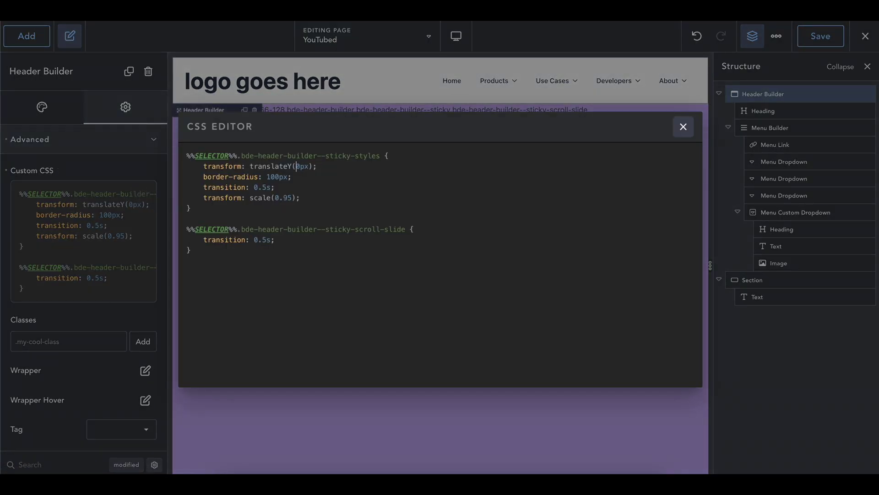
left_click(821, 36)
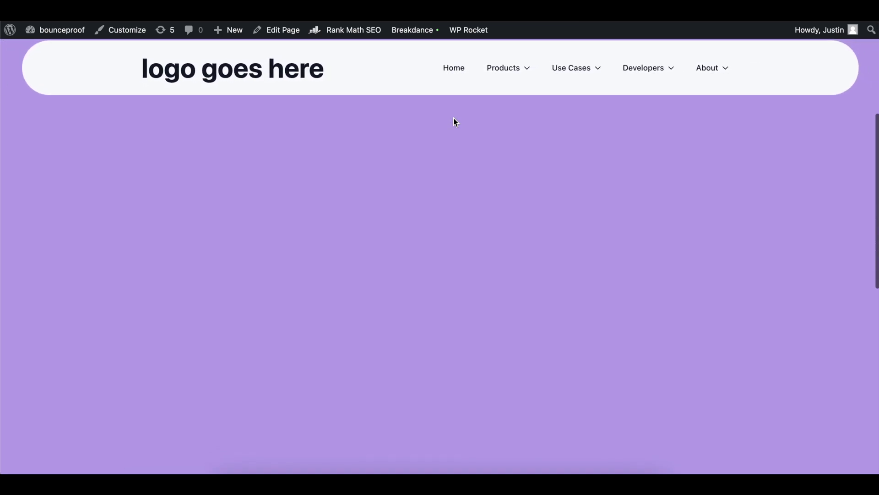
Step: Scroll the live page to examine the header's movement with the changed translateY value
scroll(453, 117, "up", 13)
scroll(453, 117, "down", 6)
scroll(455, 121, "up", 5)
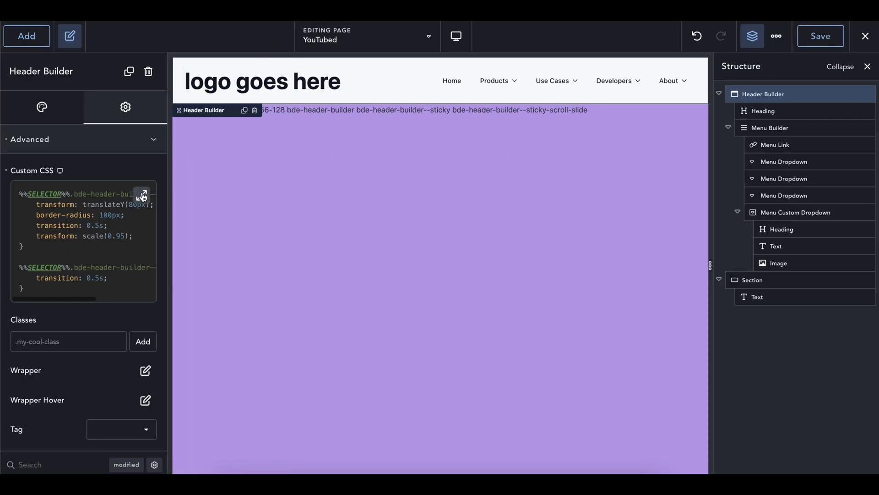
Step: Try background-color: grey; as a new line in the sticky-styles rule and preview it while scrolling
left_click(139, 232)
key("Return")
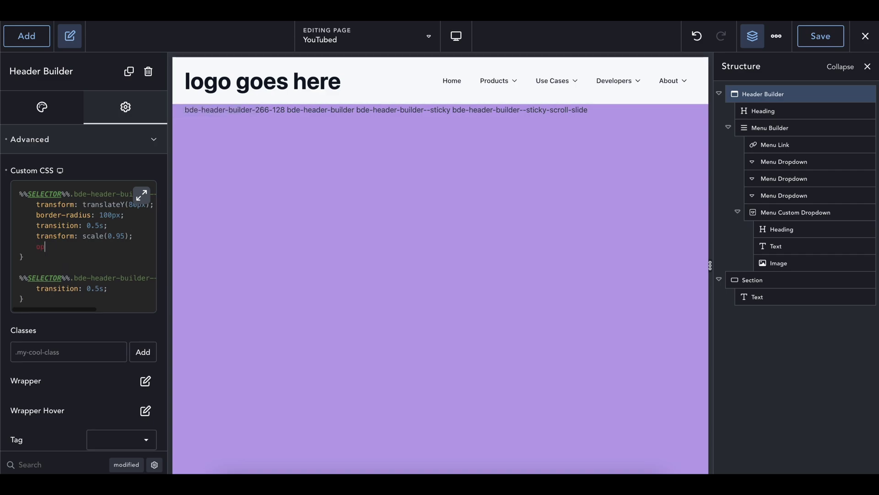
type("background-color: grey;")
scroll(336, 263, "down", 2)
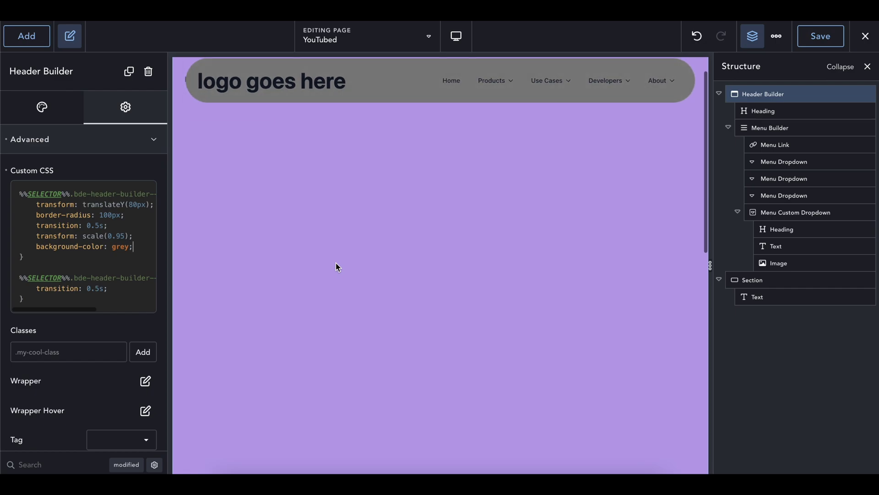
scroll(336, 263, "up", 2)
scroll(336, 263, "down", 2)
scroll(336, 268, "up", 2)
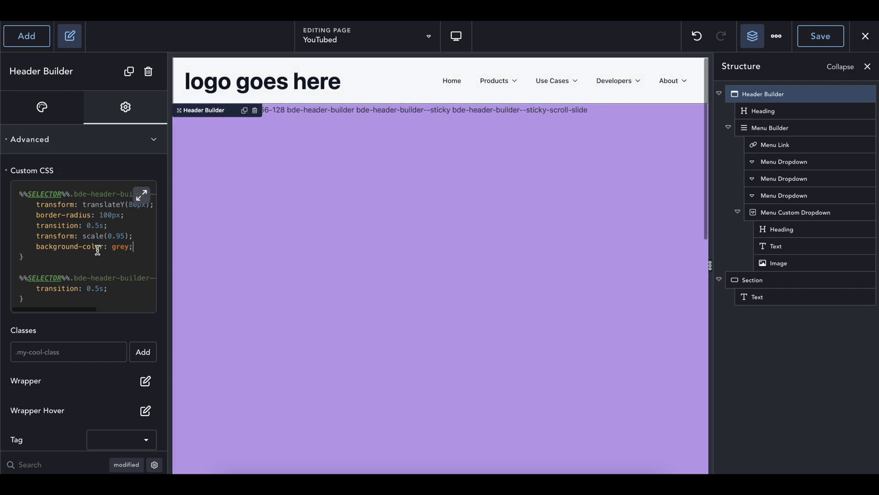
Step: Replace the background-color line in the sticky-styles rule with opacity: 50%; and preview the header while scrolling
type("op")
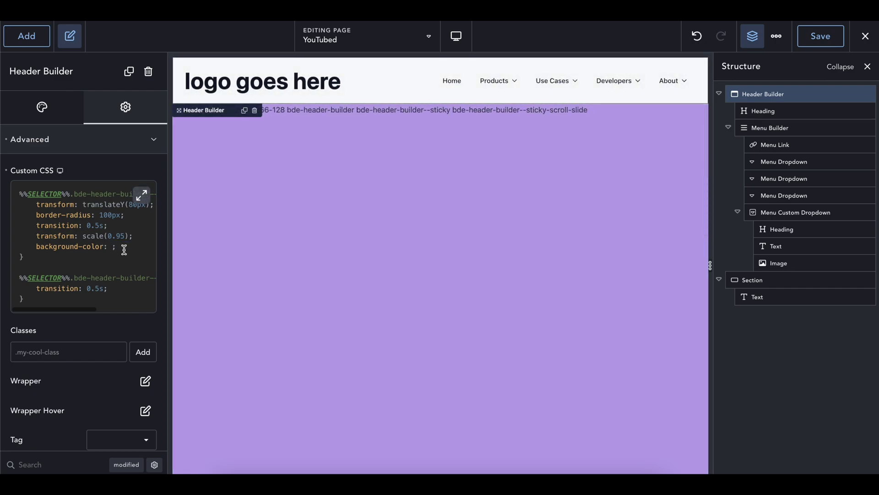
type("opacity: 50%;")
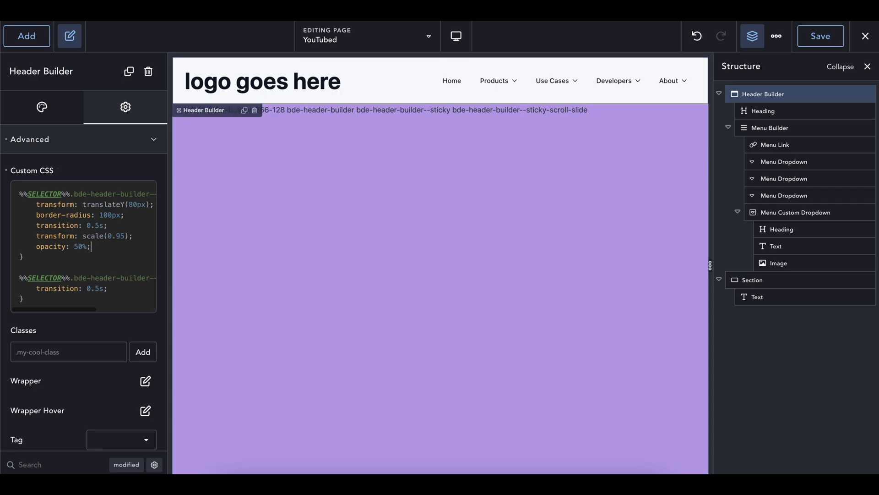
scroll(262, 262, "down", 2)
scroll(262, 262, "up", 2)
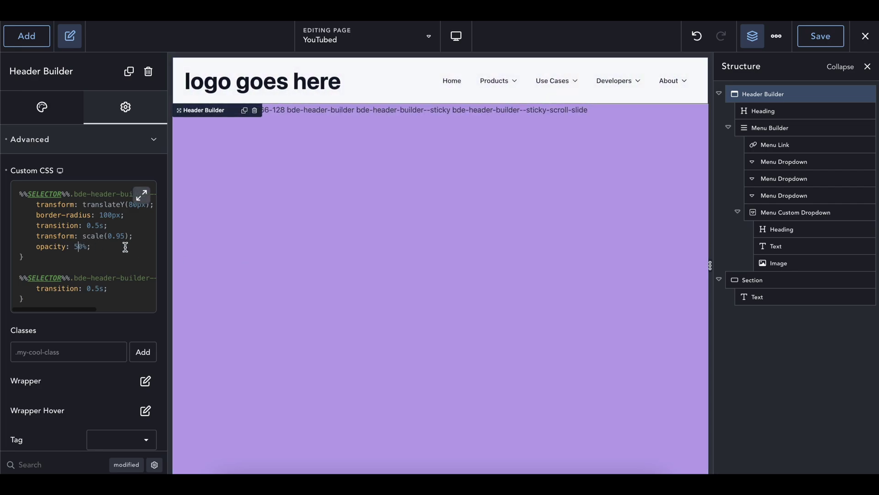
Step: Try an opacity of 80% in the sticky-styles rule and preview the scrolled header
scroll(212, 240, "down", 2)
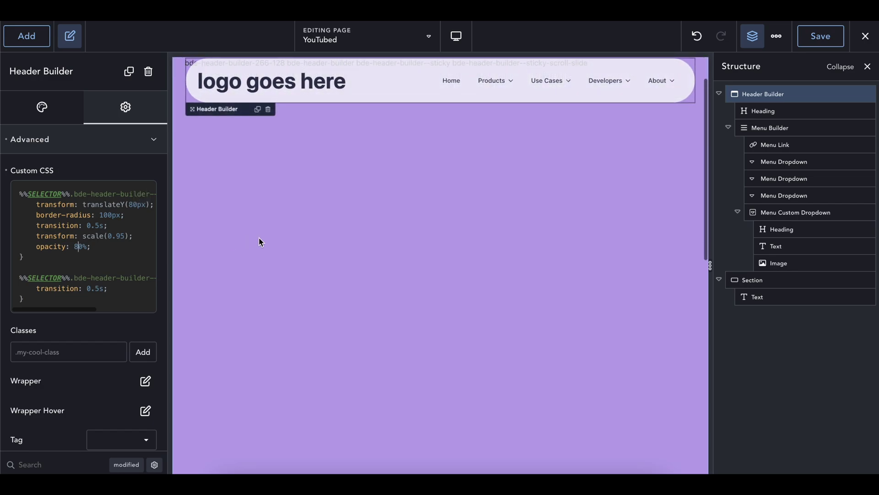
scroll(259, 238, "up", 2)
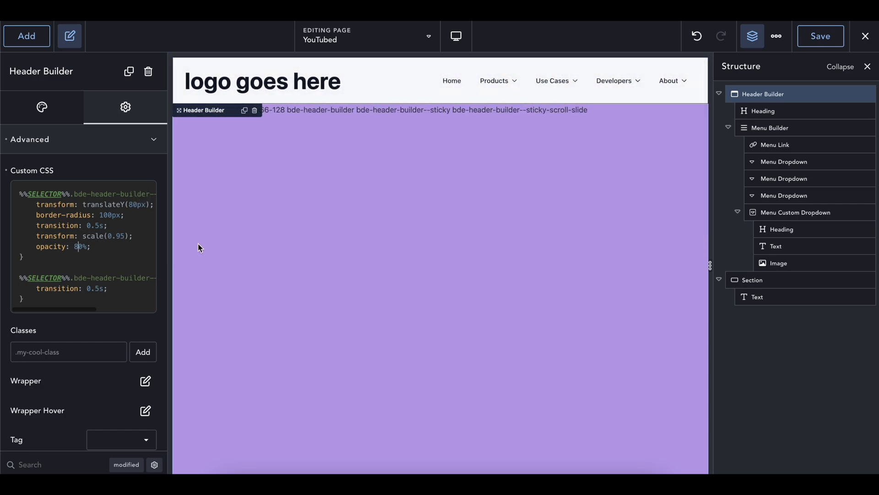
Step: Set the sticky-styles opacity to 50% and scroll the preview to check the header's fade
key("BackSpace")
type("5")
scroll(281, 243, "down", 2)
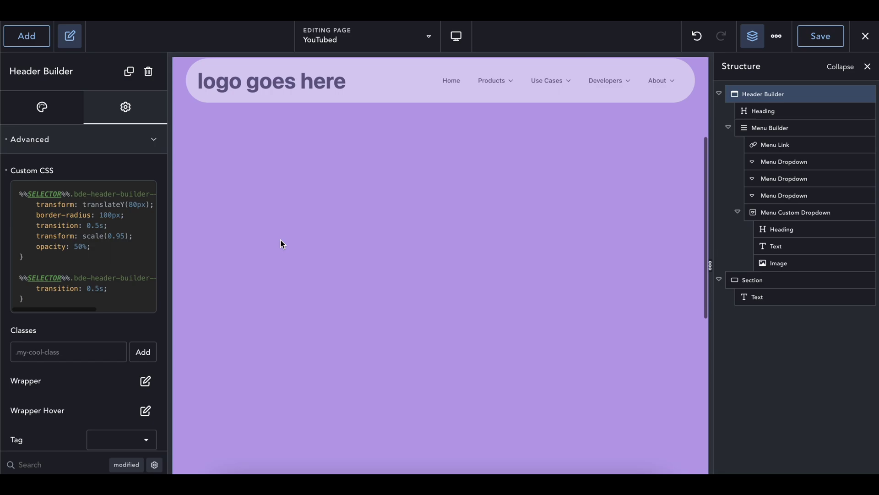
scroll(280, 244, "up", 2)
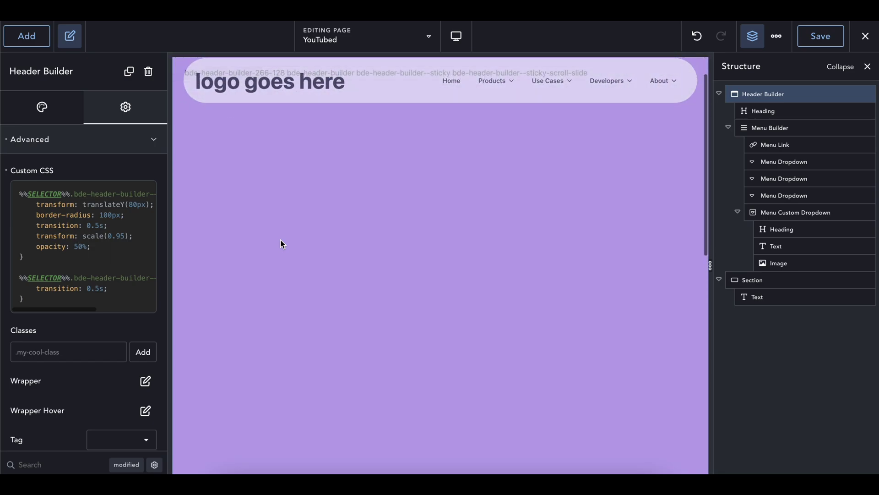
Step: Set the opacity in the sticky-styles rule to 90% and save the page after previewing the header while scrolling
scroll(364, 223, "down", 2)
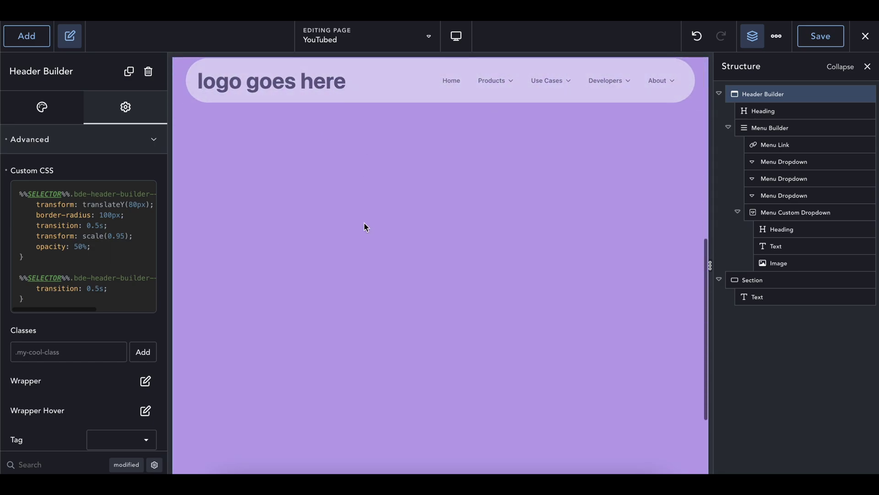
key("BackSpace")
type("9")
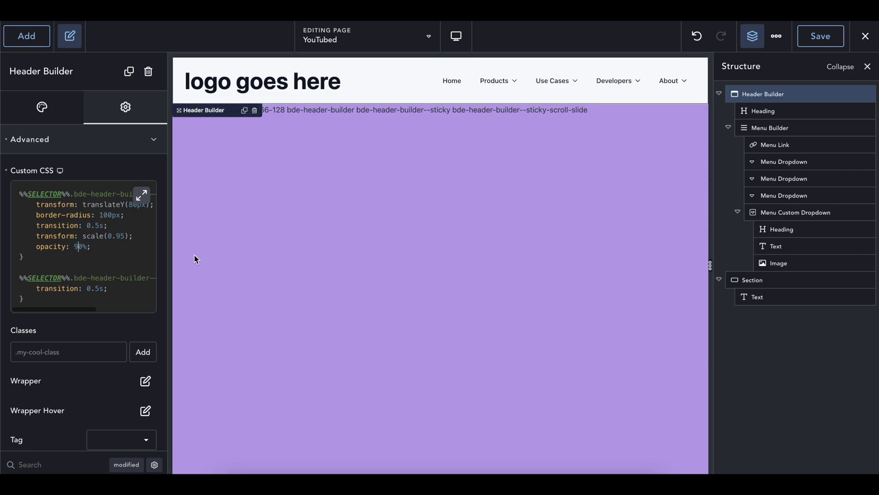
scroll(195, 254, "down", 2)
scroll(194, 255, "up", 2)
scroll(194, 254, "down", 3)
scroll(194, 254, "down", 1)
scroll(194, 254, "up", 1)
scroll(194, 255, "down", 3)
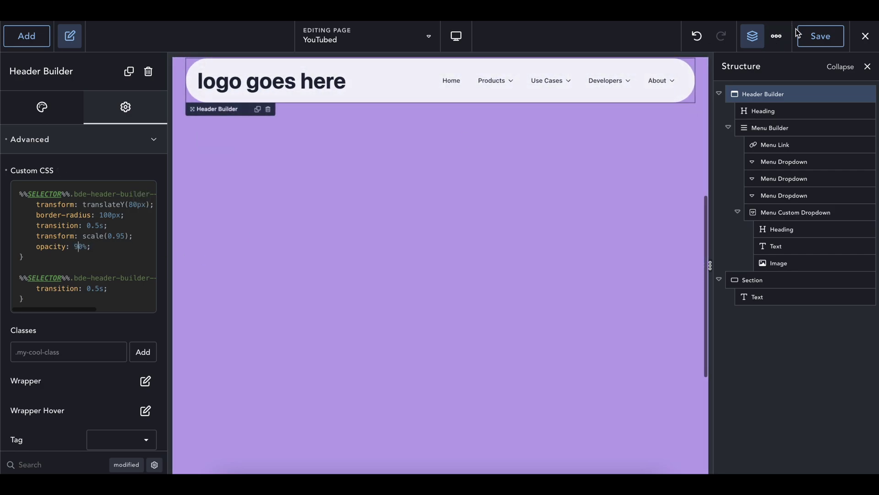
left_click(808, 37)
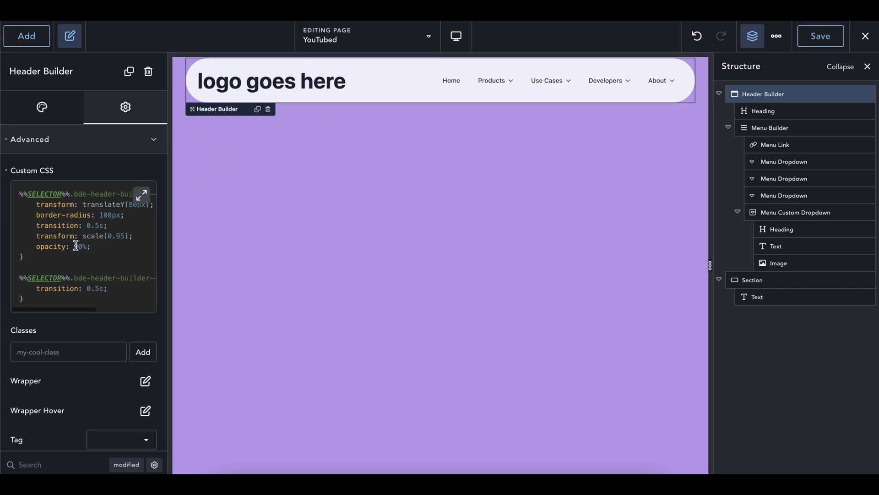
Step: Add margin-top: 40px; below the opacity line in the sticky-styles rule, aligned with the other declarations, and save the page
key("Return")
type("margin:")
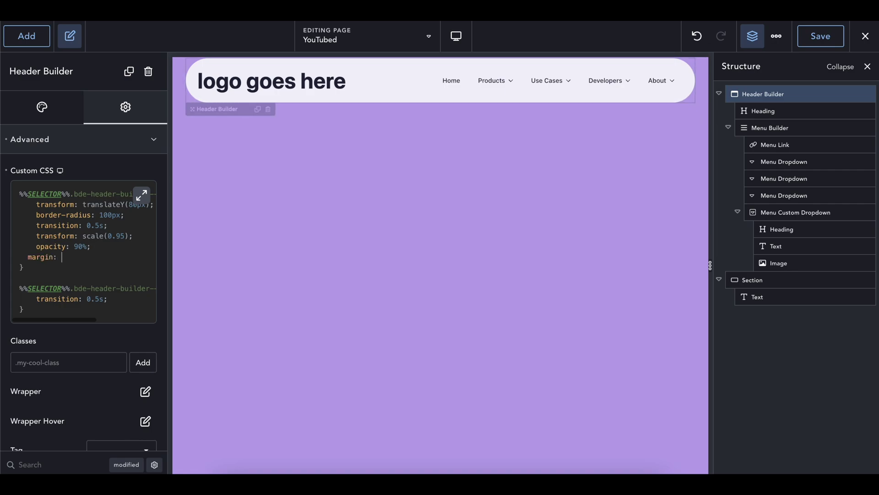
key("Left")
type("-top")
key("Right")
type("40px")
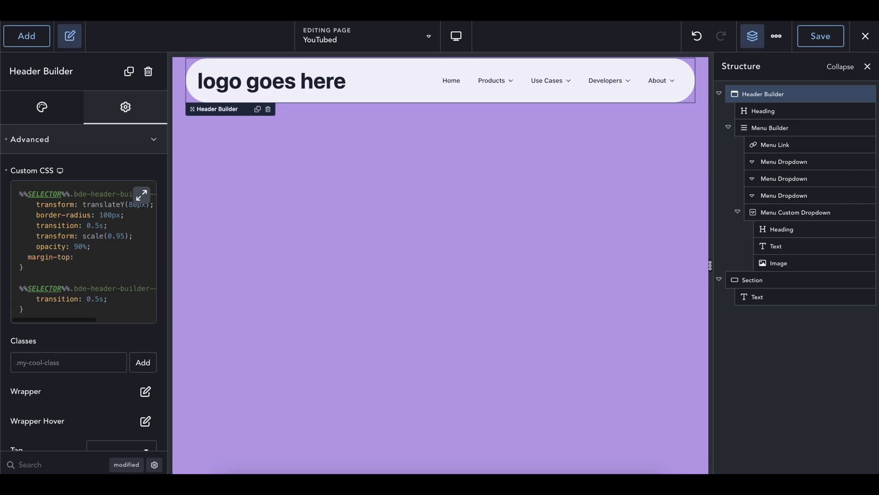
type(";")
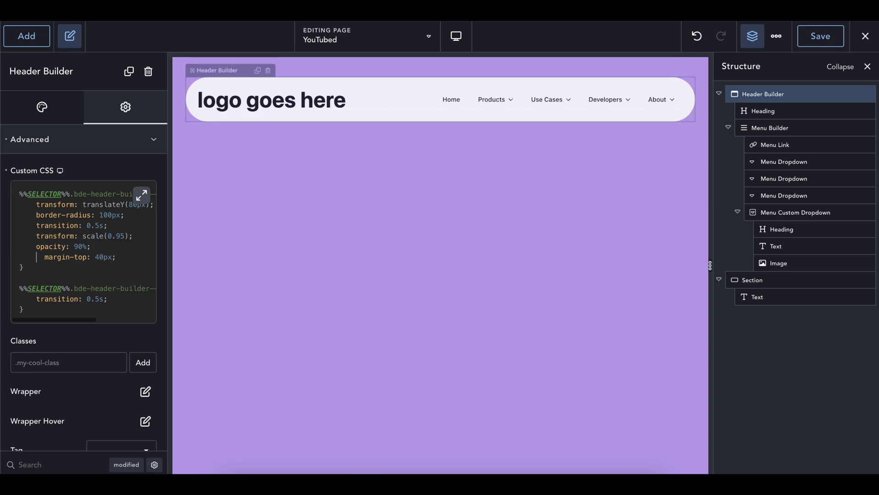
key("Delete")
key("Delete")
scroll(341, 255, "up", 8)
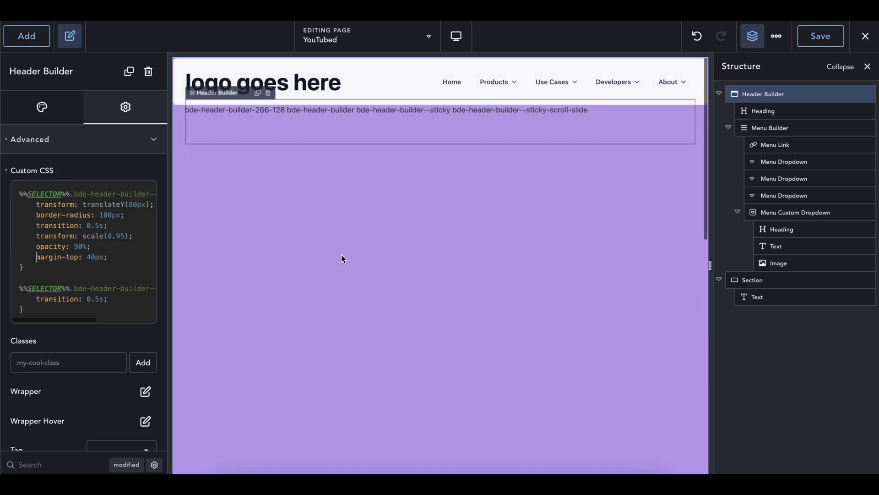
scroll(341, 255, "up", 2)
left_click(823, 43)
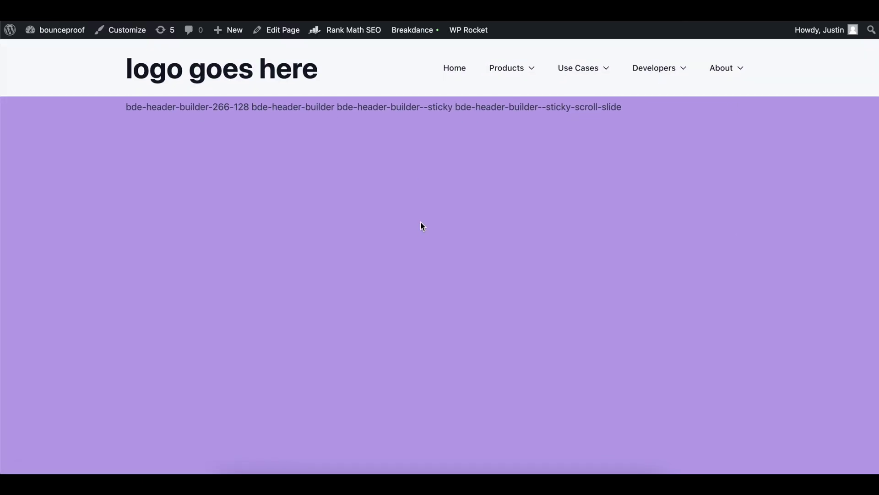
Step: Scroll the live page down and up to check the header's sticky transition and top spacing
scroll(422, 226, "down", 10)
scroll(422, 226, "up", 10)
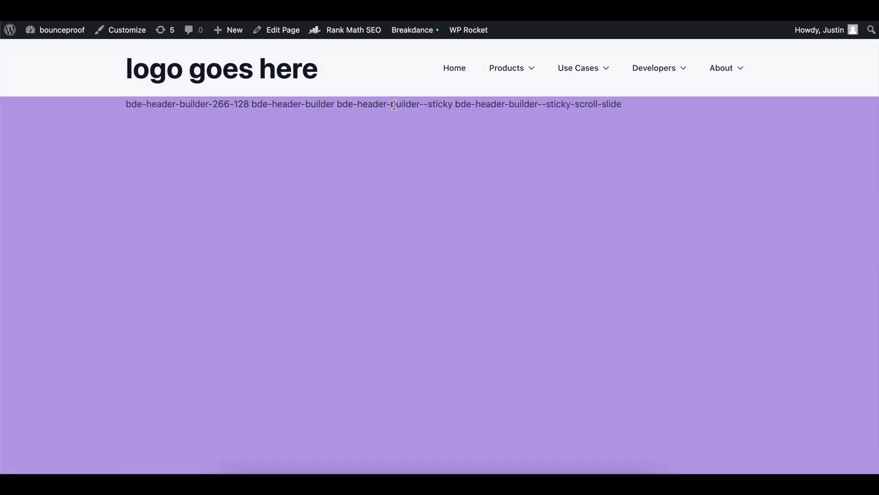
scroll(571, 363, "down", 10)
scroll(572, 363, "up", 10)
scroll(139, 208, "down", 5)
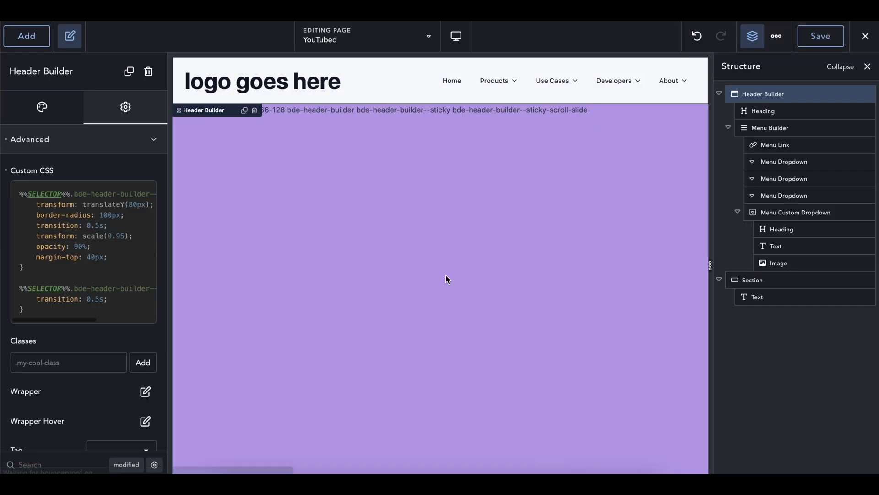
Step: Duplicate the purple section with its text in the builder and select the copy
left_click(446, 274)
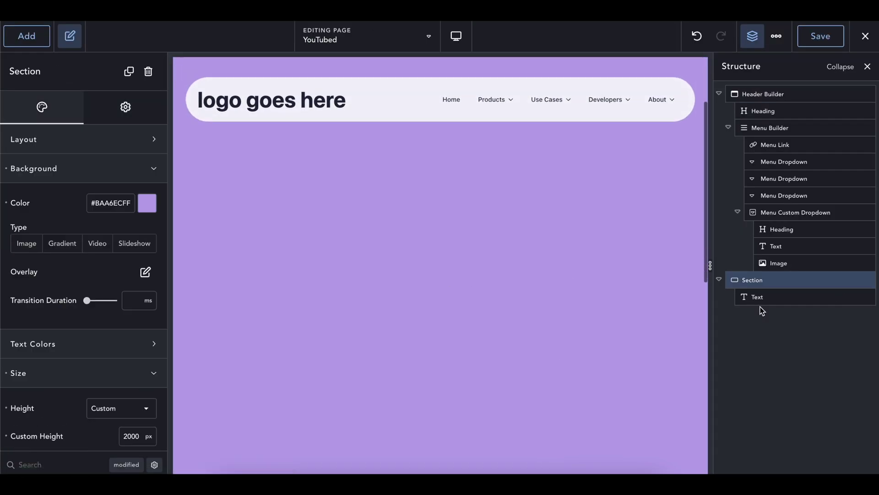
key("super+d")
scroll(555, 331, "down", 15)
left_click(738, 312)
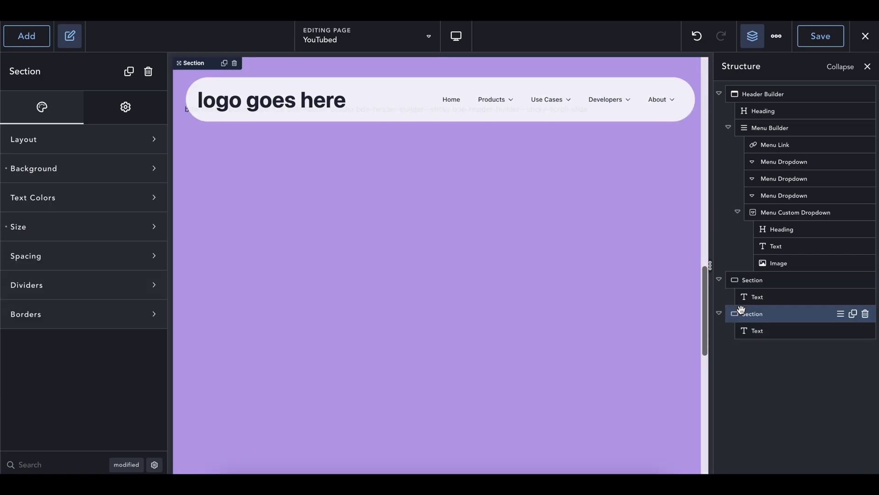
Step: Change the duplicated section's background to a dark magenta shade and save the page
left_click(62, 175)
left_click(147, 203)
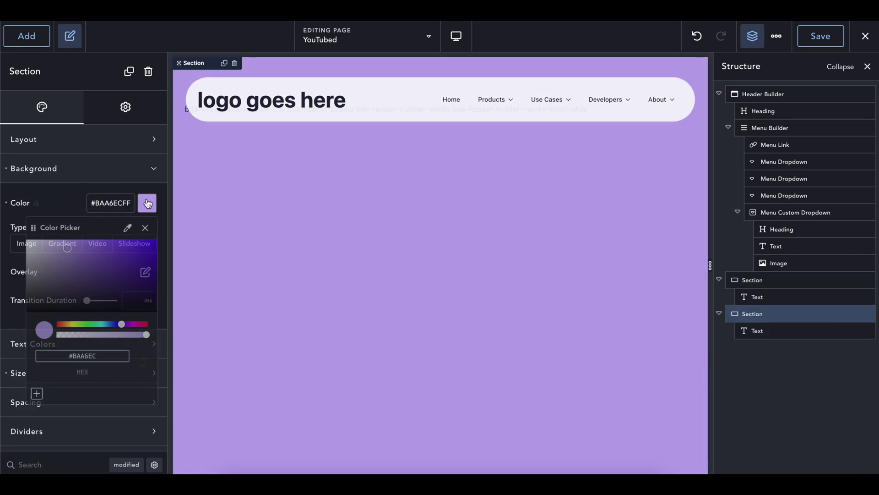
left_click(134, 324)
left_click(135, 289)
left_click(821, 35)
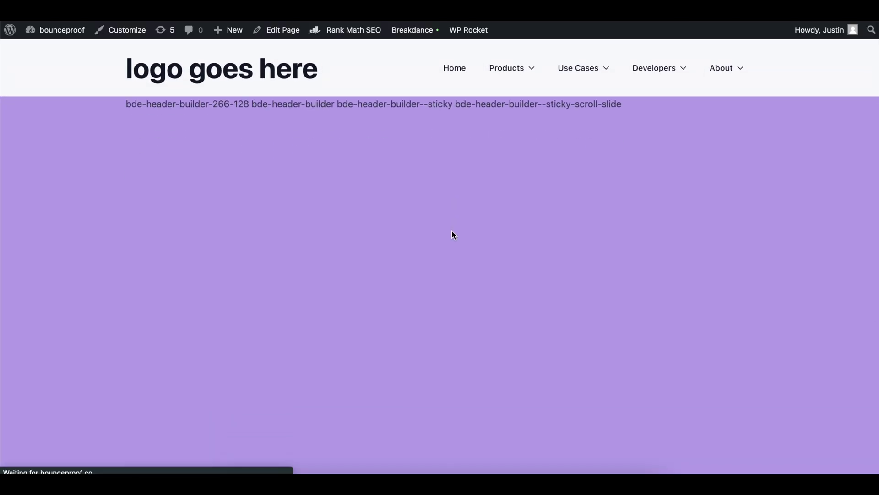
Step: Reload the live page and examine the sticky header's animation while scrolling over the sections
scroll(453, 235, "down", 10)
scroll(454, 235, "down", 5)
scroll(453, 235, "up", 12)
scroll(453, 235, "down", 12)
scroll(454, 235, "up", 10)
scroll(430, 155, "down", 2)
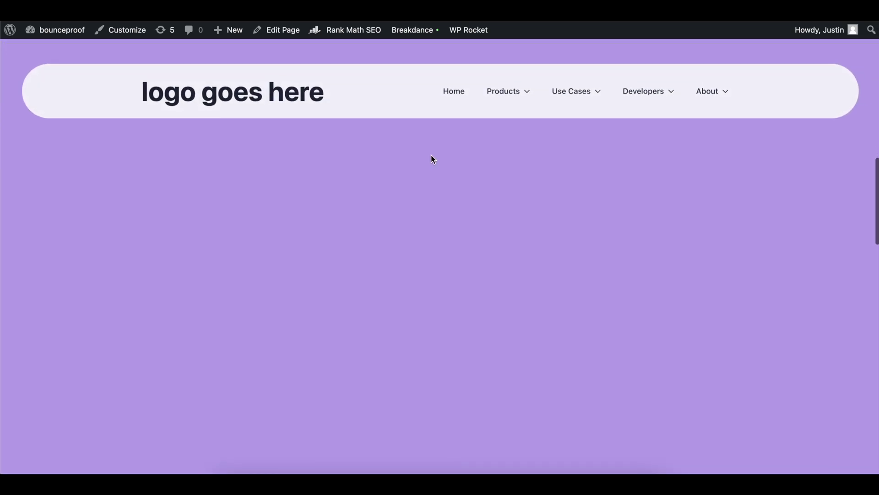
scroll(430, 155, "up", 2)
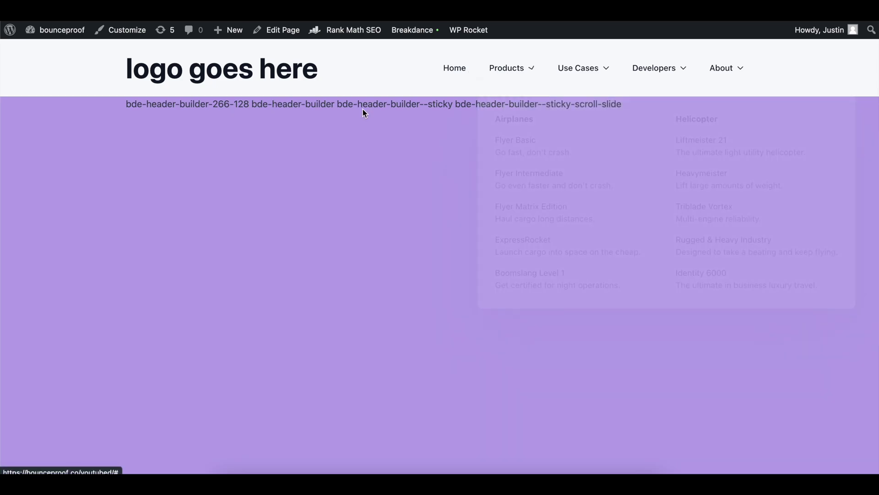
scroll(362, 110, "down", 1)
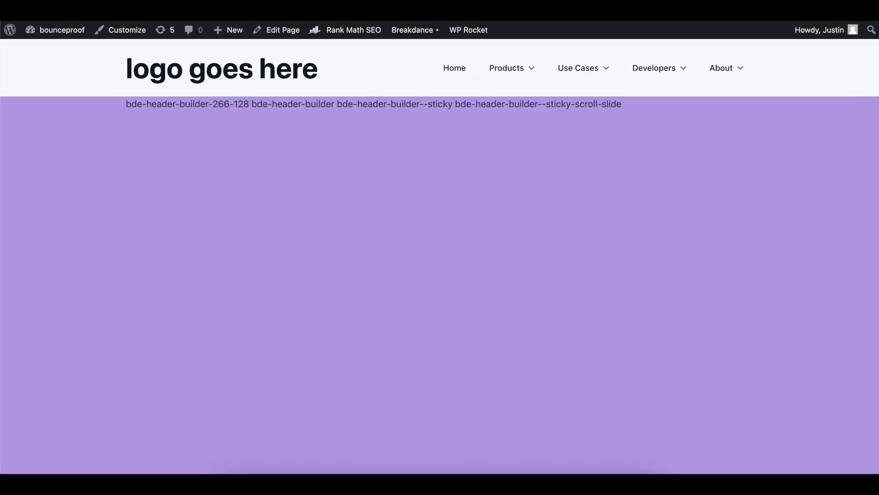